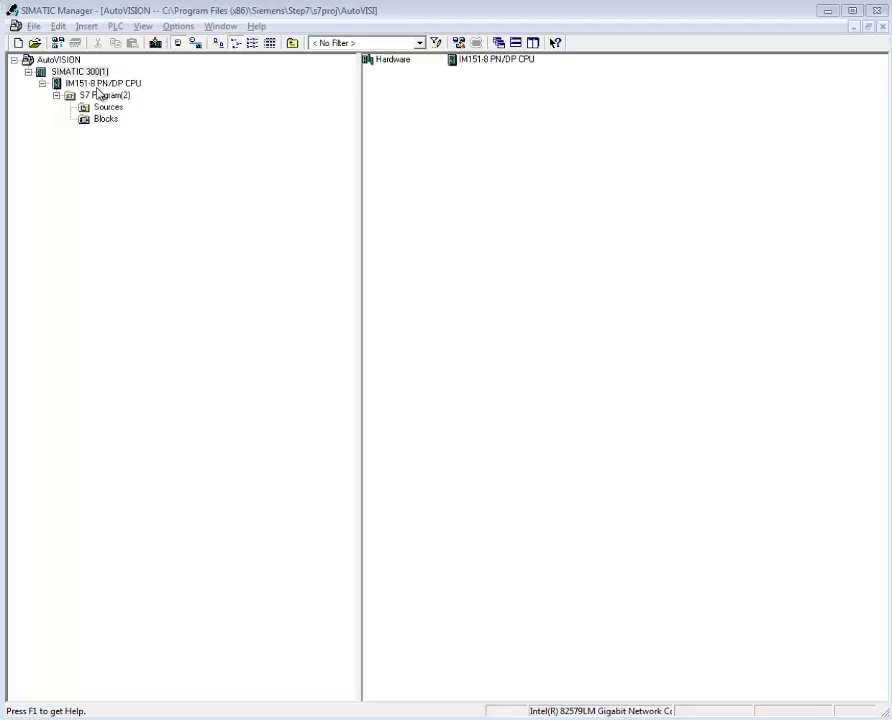
- Open the hardware configuration of the SIMATIC 300(1) station and start installing a GSD file
double_click(397, 60)
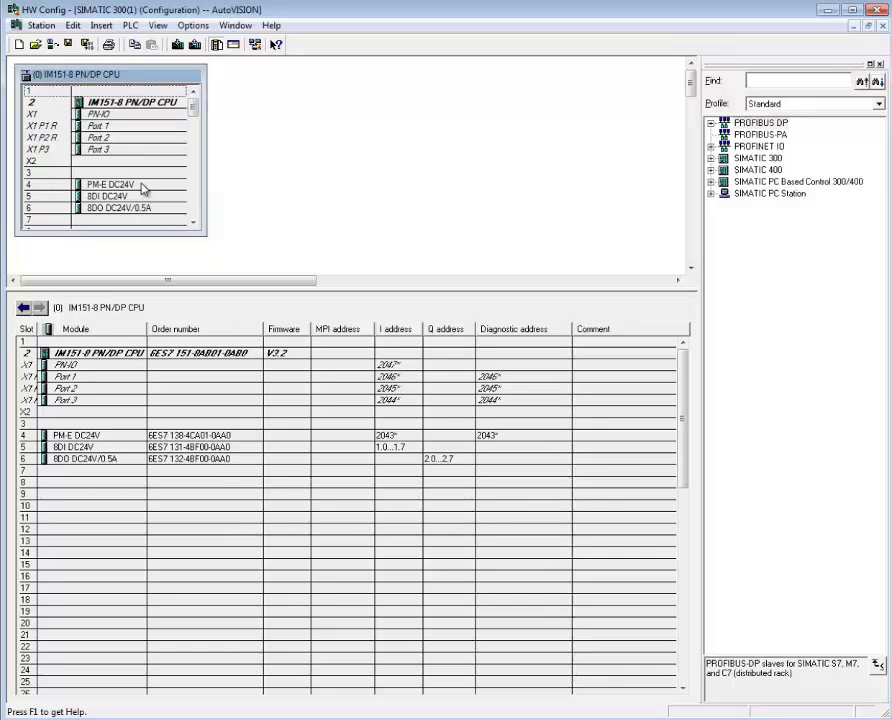
click(193, 25)
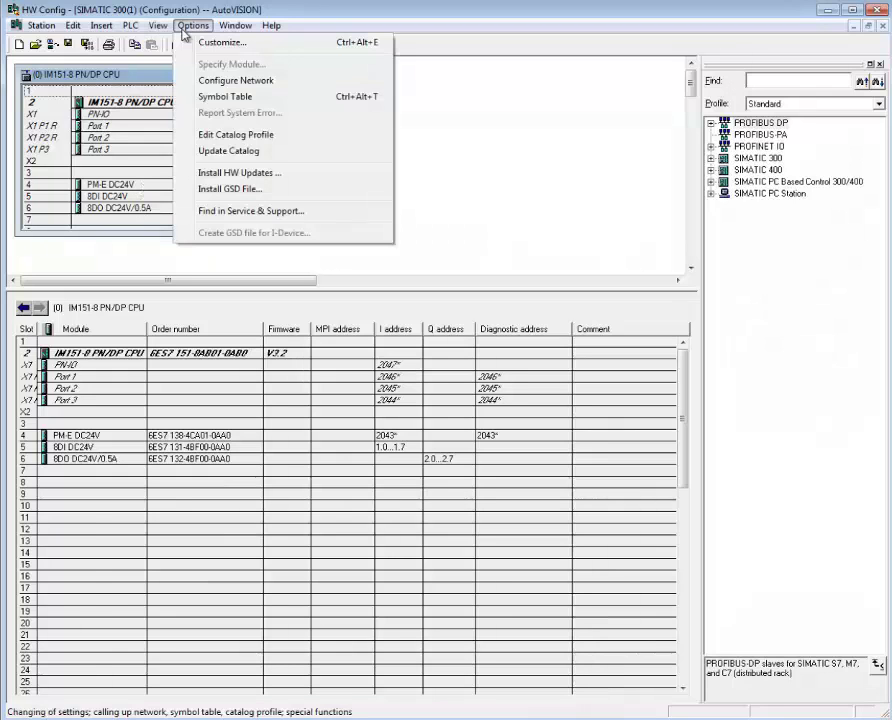
click(238, 190)
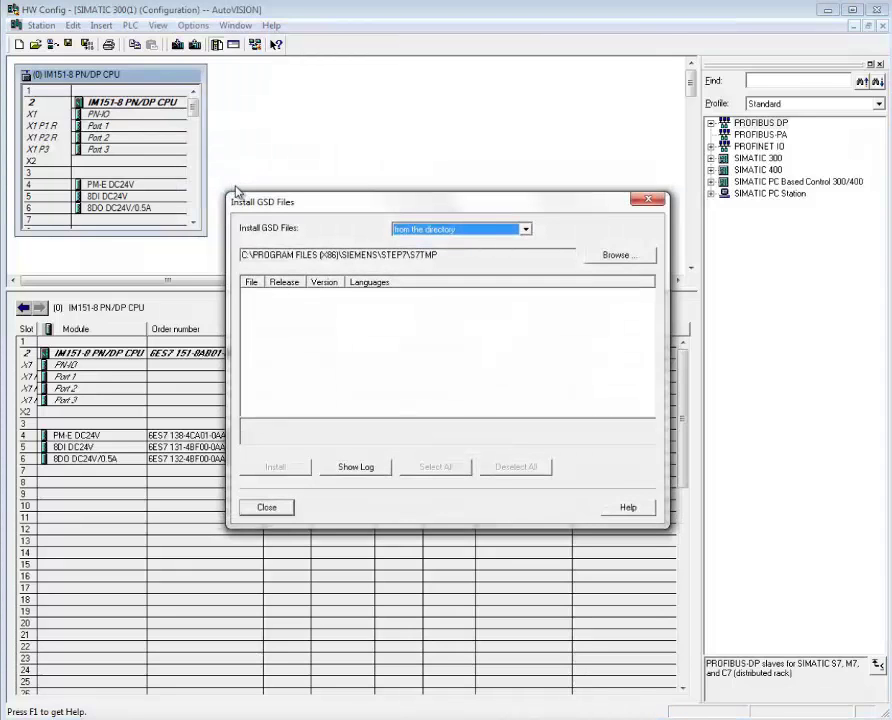
- Set the GSD source directory to C:\Microscan\Vscape\Firmware\gsd\VisionHAWK
click(619, 256)
drag(549, 374, 549, 316)
double_click(418, 336)
double_click(426, 376)
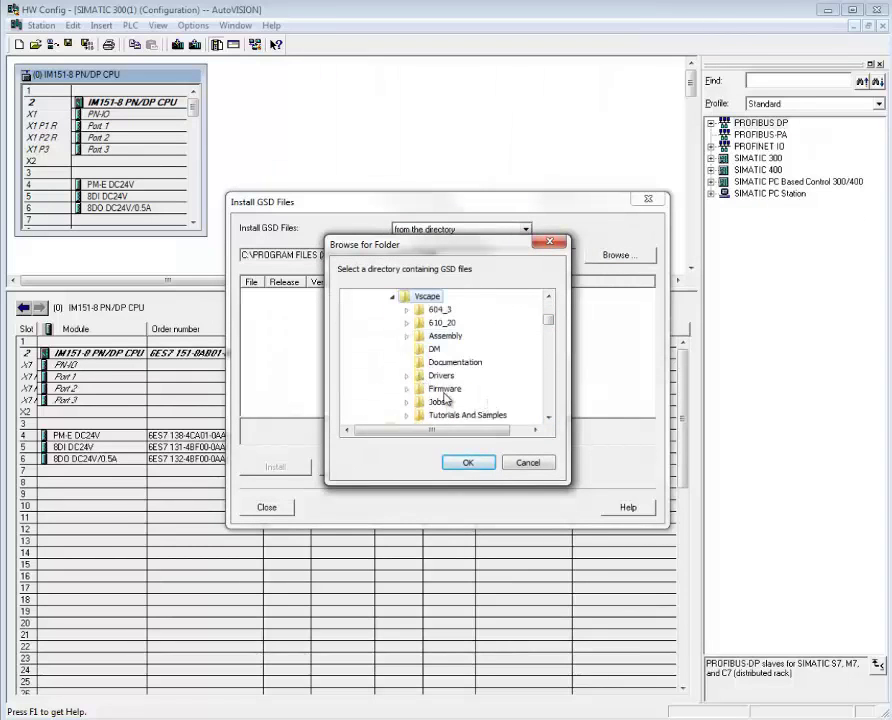
double_click(444, 390)
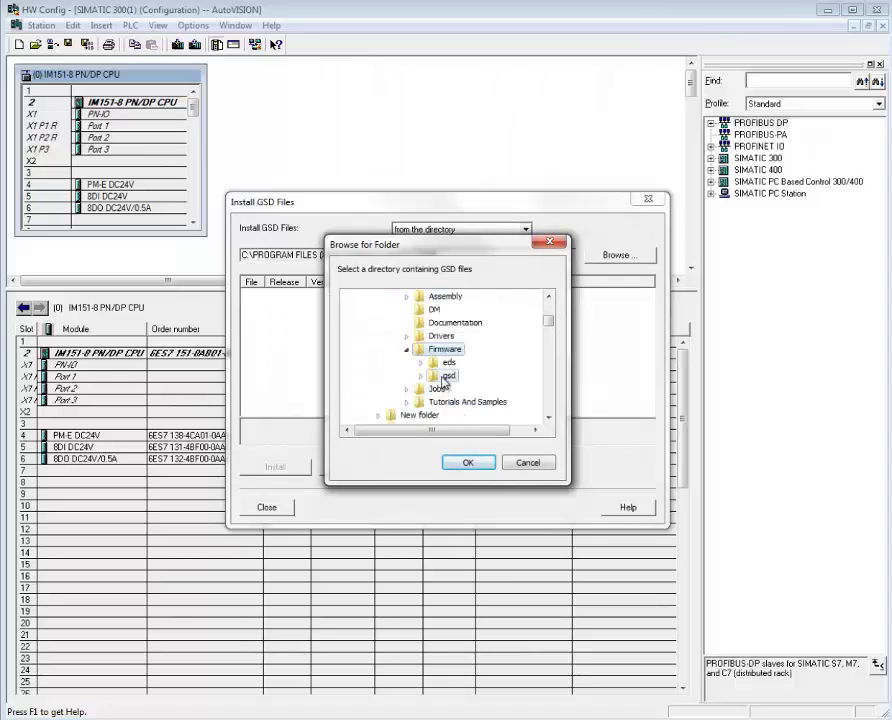
double_click(445, 377)
click(488, 389)
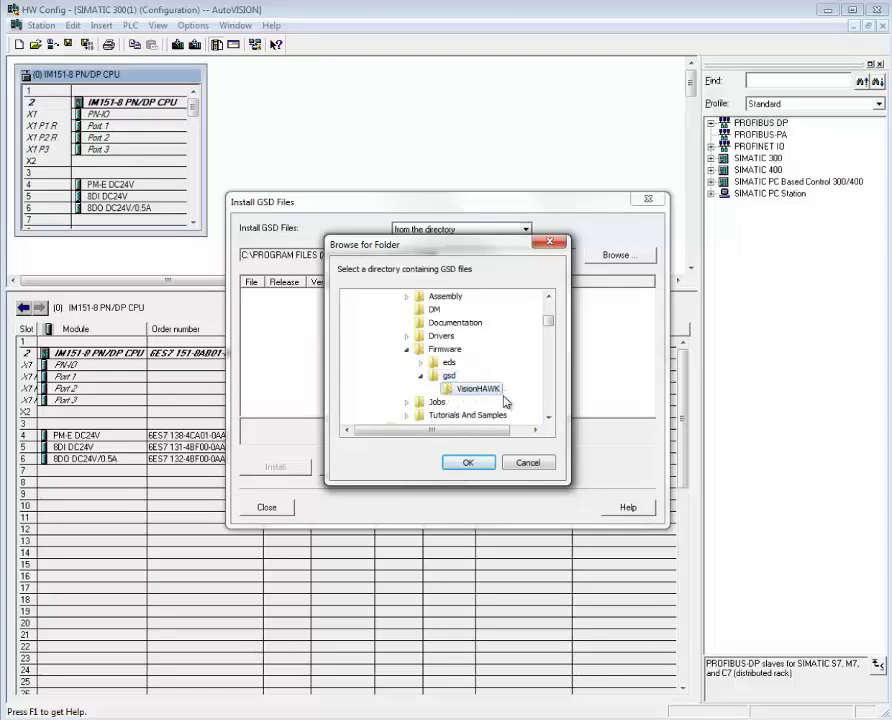
click(468, 463)
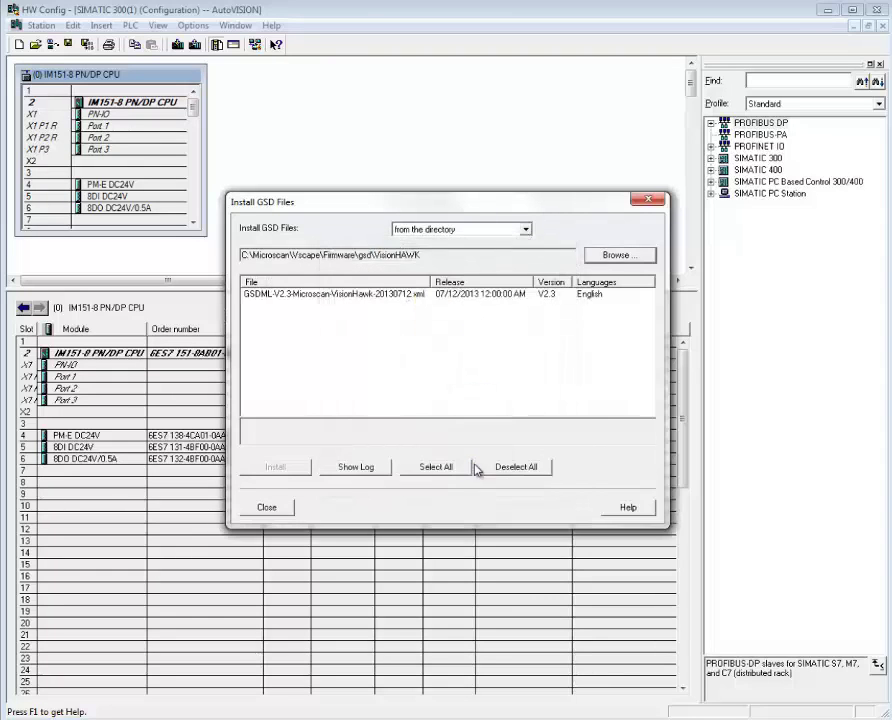
- Install GSDML-V2.3-Microscan-VisionHawk-20130712.xml, replacing the already installed copy, and close the GSD installation
click(287, 298)
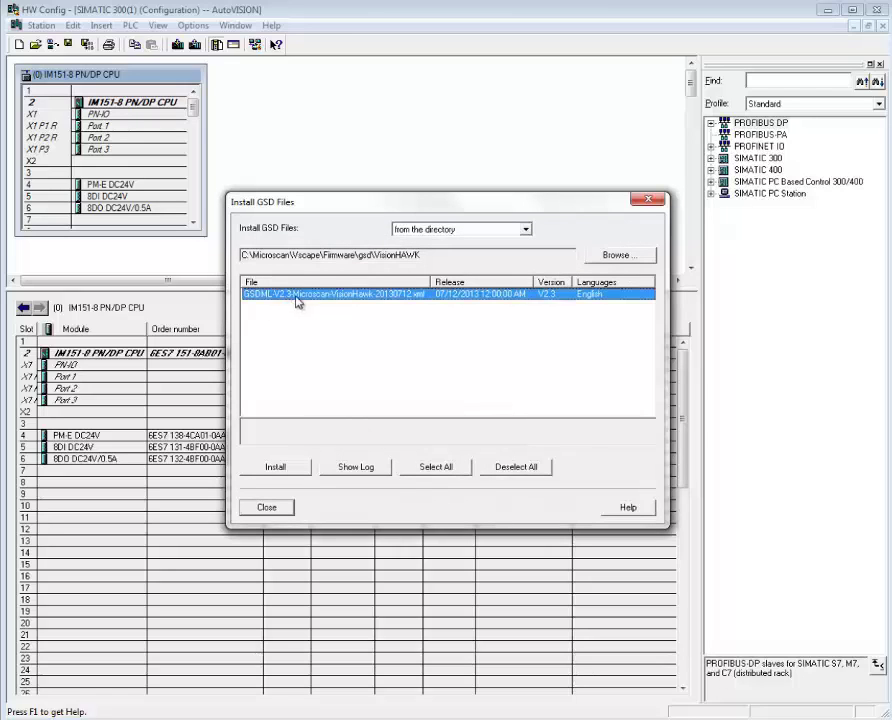
click(278, 467)
click(370, 409)
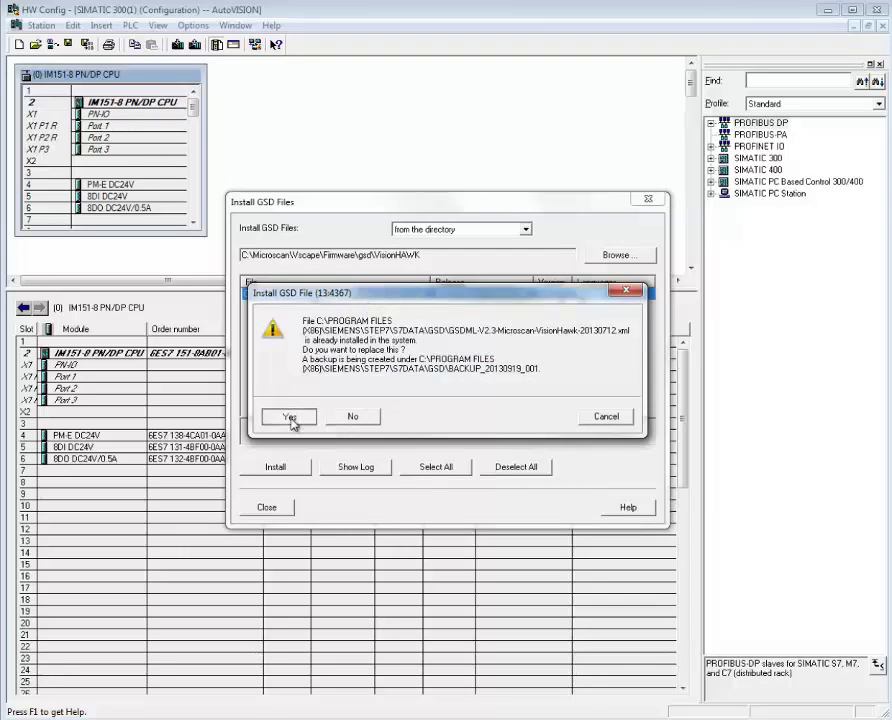
click(290, 418)
click(300, 423)
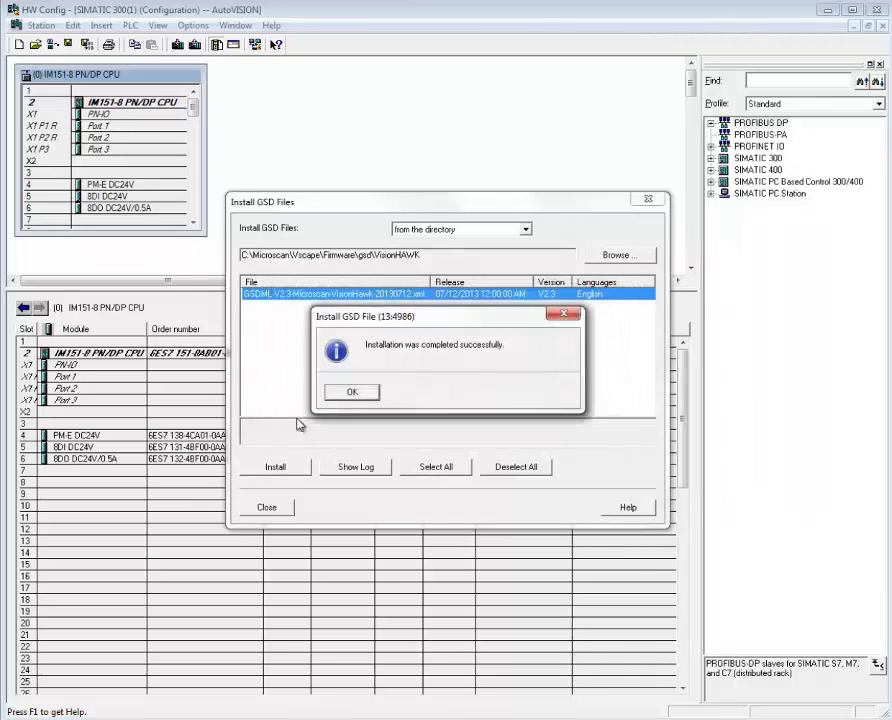
click(352, 394)
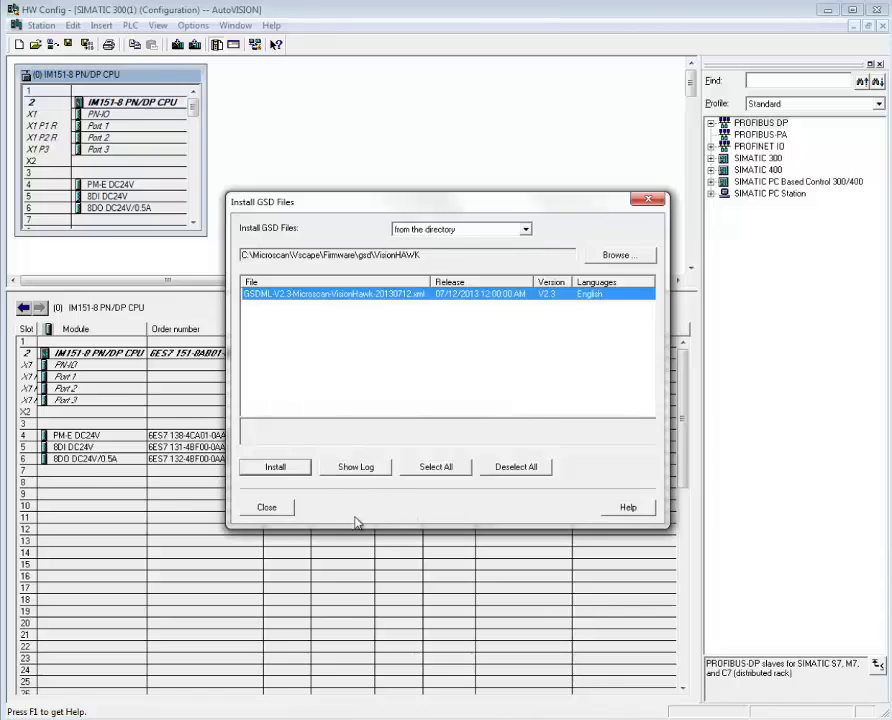
click(280, 507)
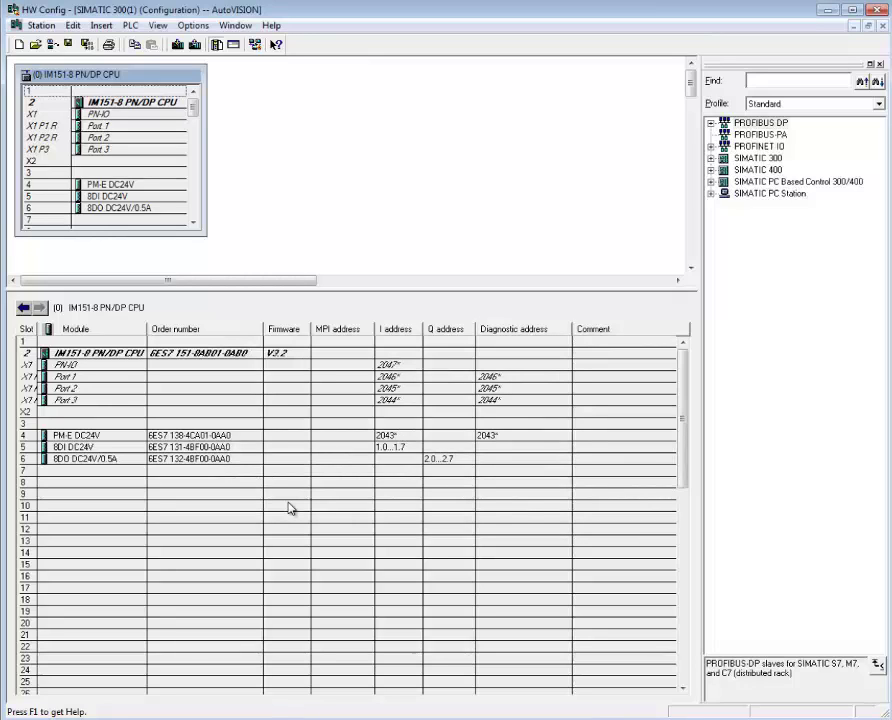
- Insert a PROFINET IO system on the CPU's PN-IO interface, using a new Ethernet subnet named Profinet IO
click(113, 354)
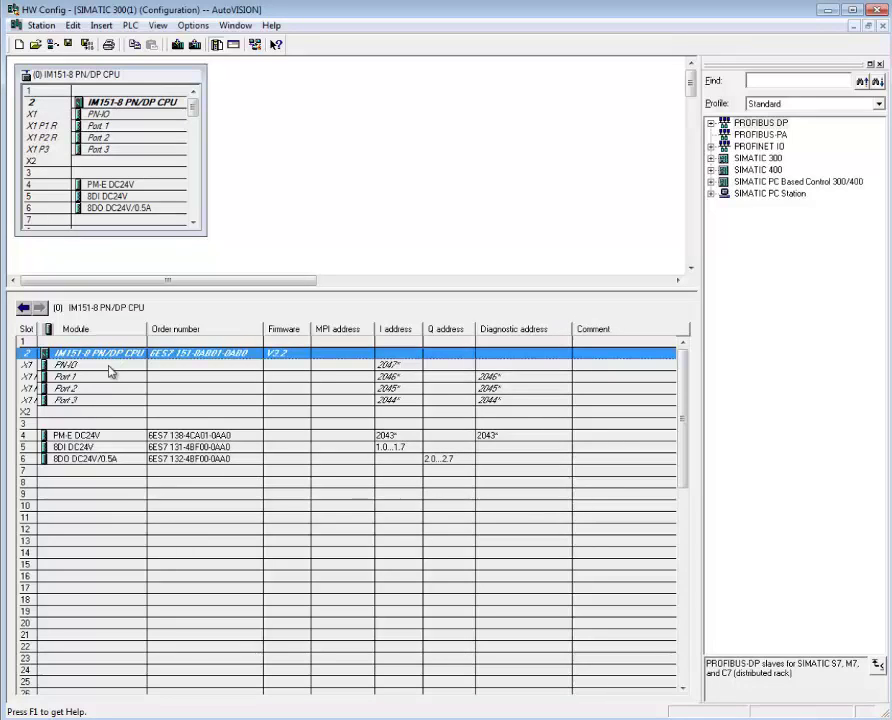
click(110, 366)
right_click(110, 371)
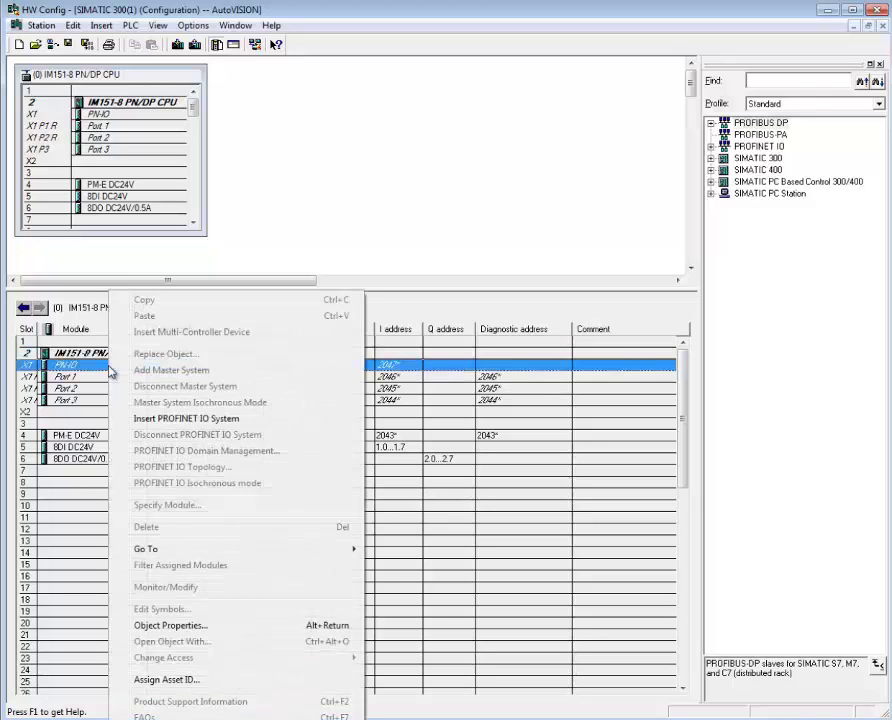
click(167, 419)
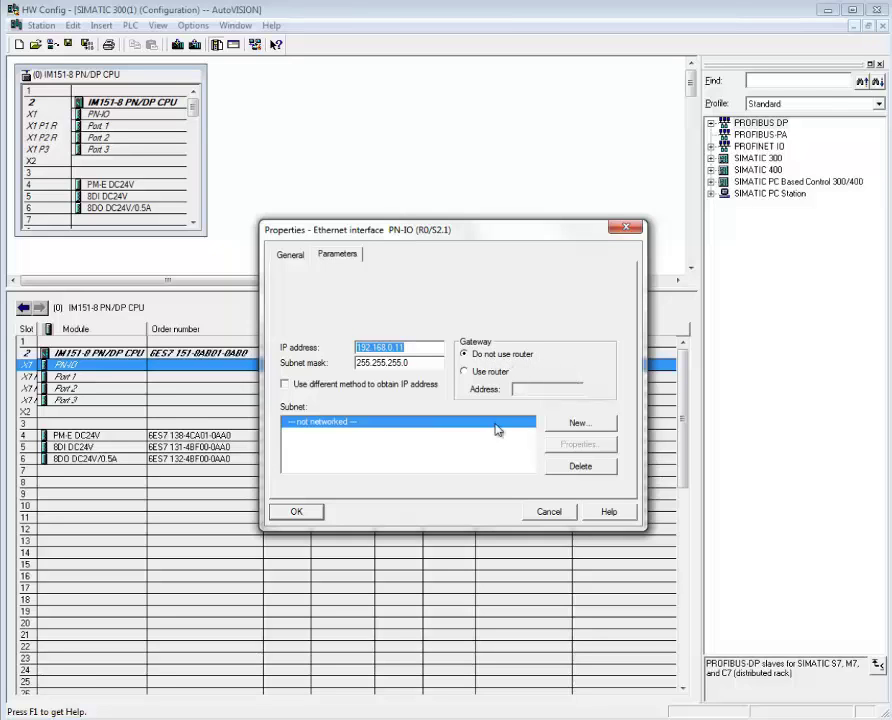
click(580, 423)
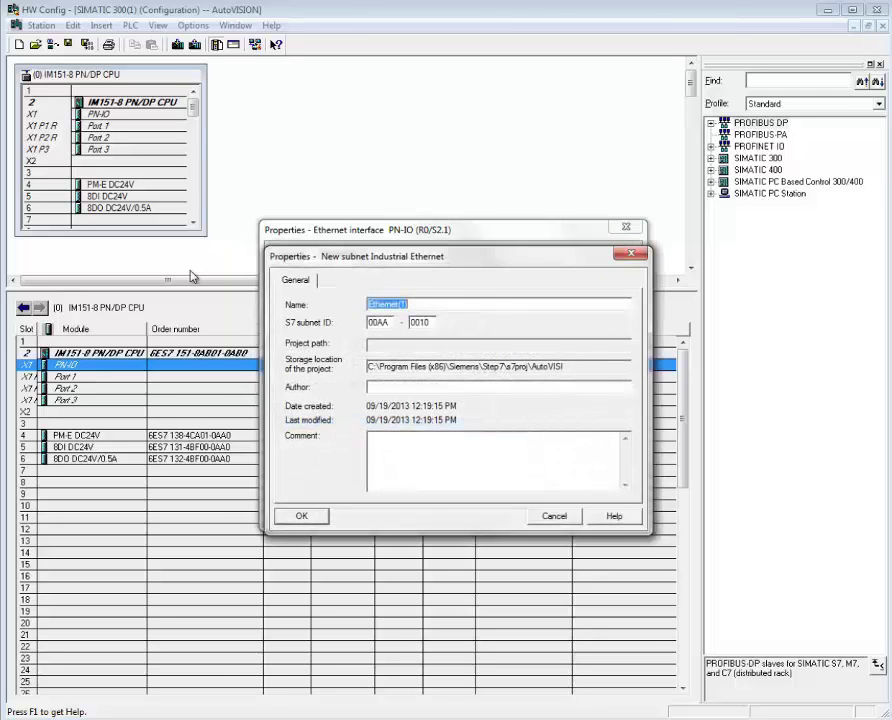
text(Profinet IO)
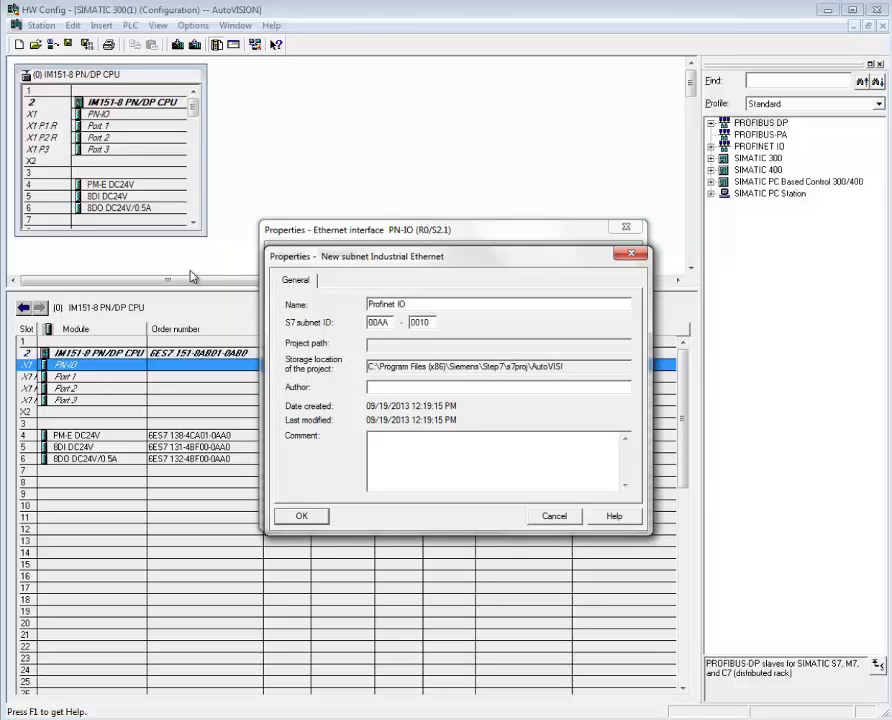
click(308, 518)
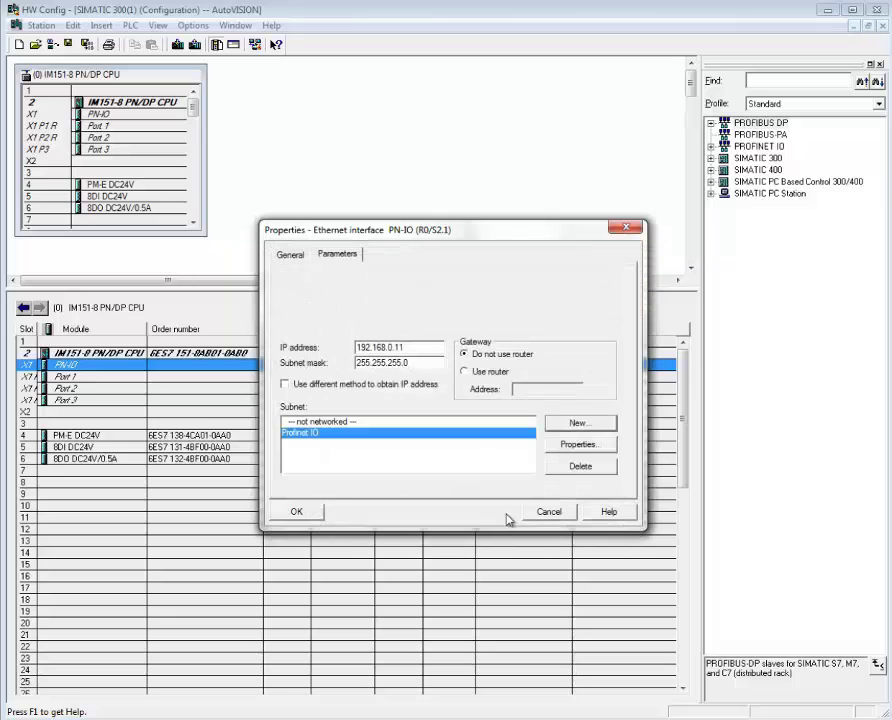
click(300, 512)
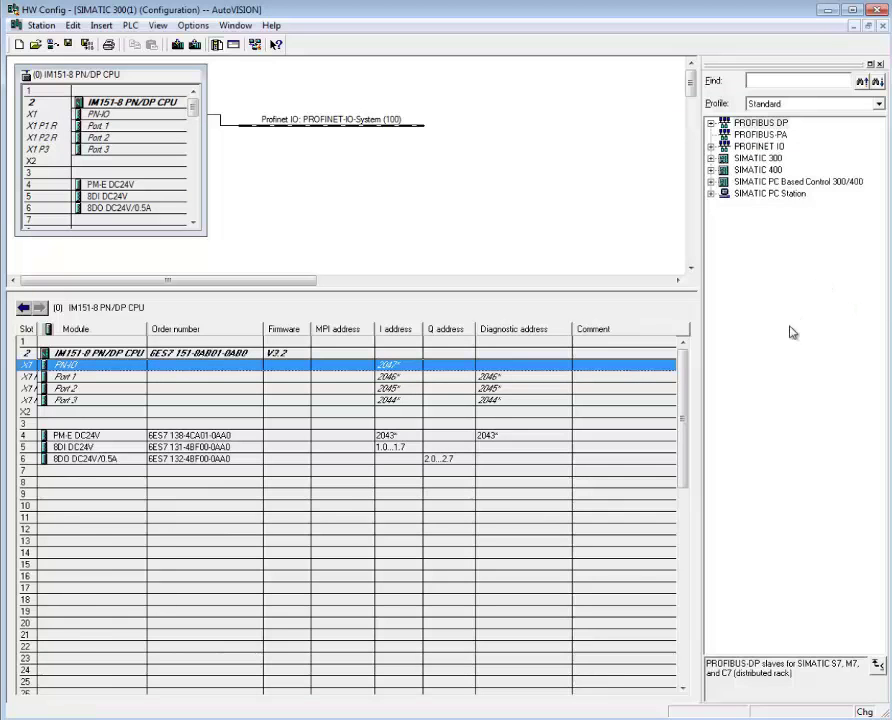
- Find the VisionHAWK device in the hardware catalog with the term Vision Hawk and attach it to the PROFINET IO system
click(765, 84)
text(Vi)
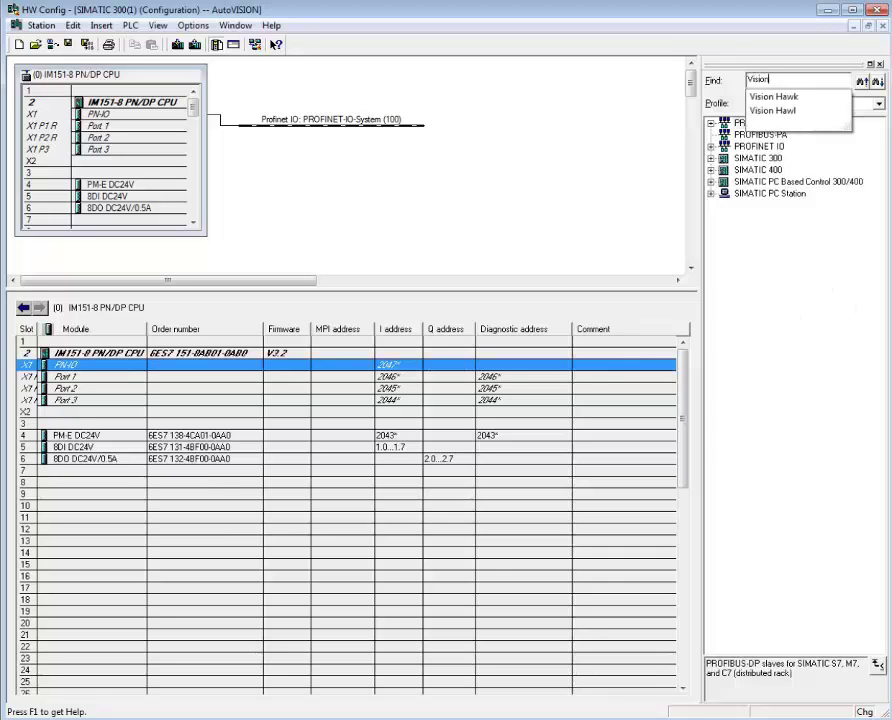
text(sion)
key(Down)
key(Return)
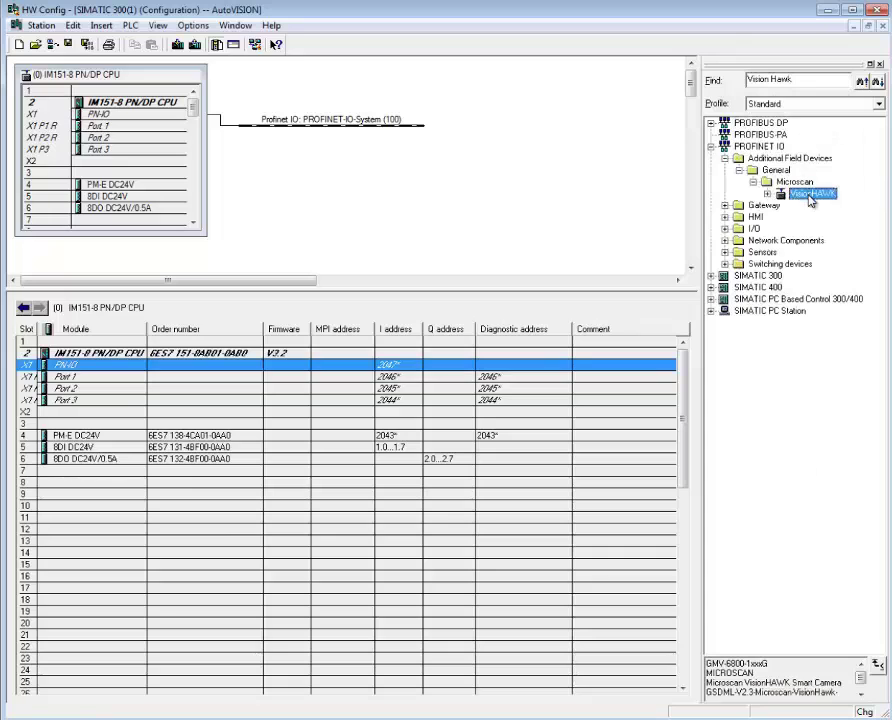
drag(812, 195, 396, 131)
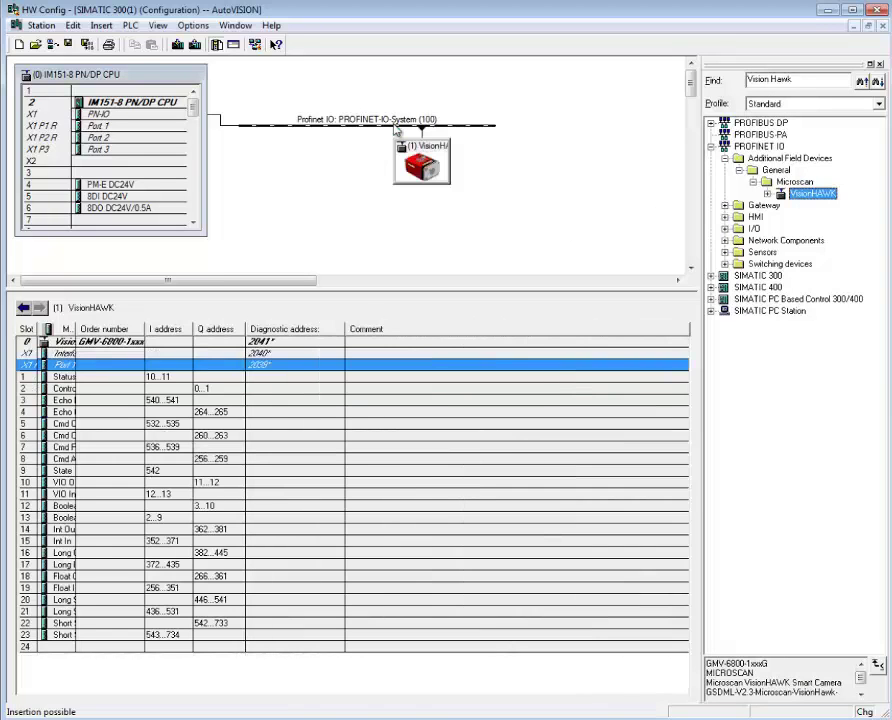
- Set the device name of the VisionHAWK camera on the PROFINET line to VisionHAWK113CB9
click(431, 150)
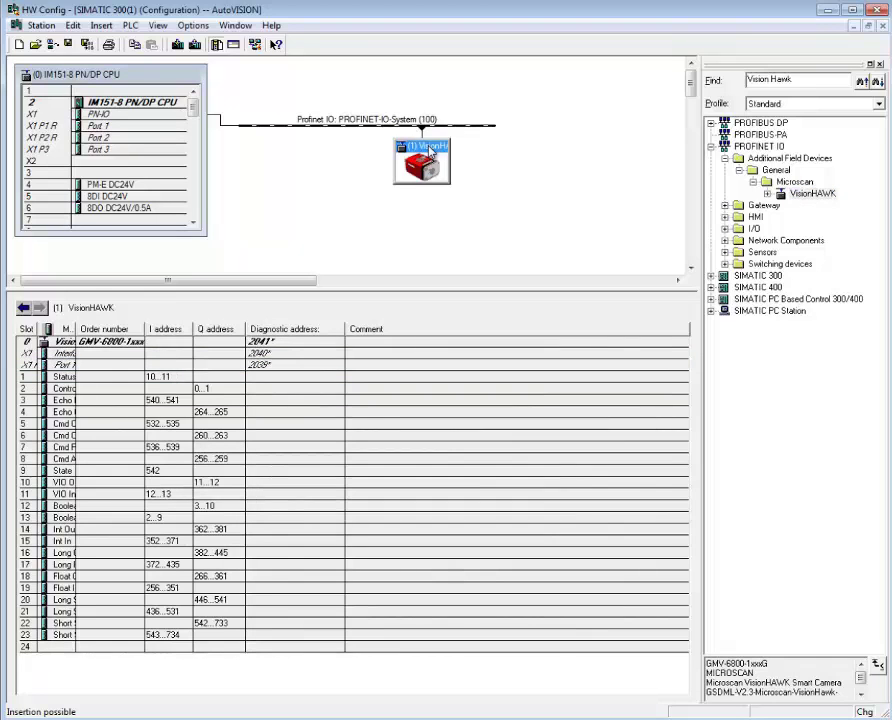
right_click(431, 150)
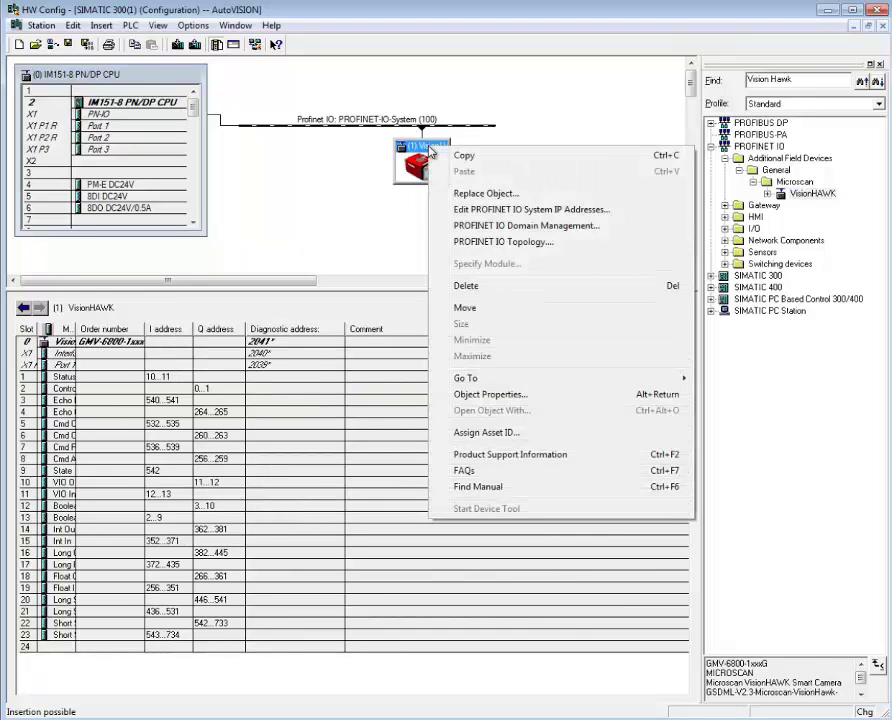
click(528, 396)
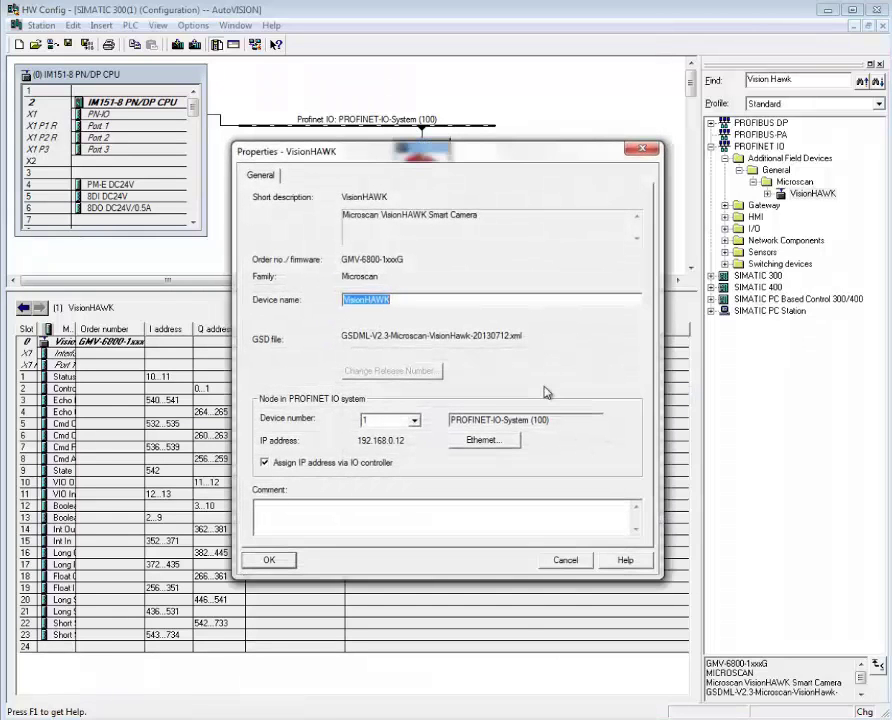
drag(535, 155, 555, 240)
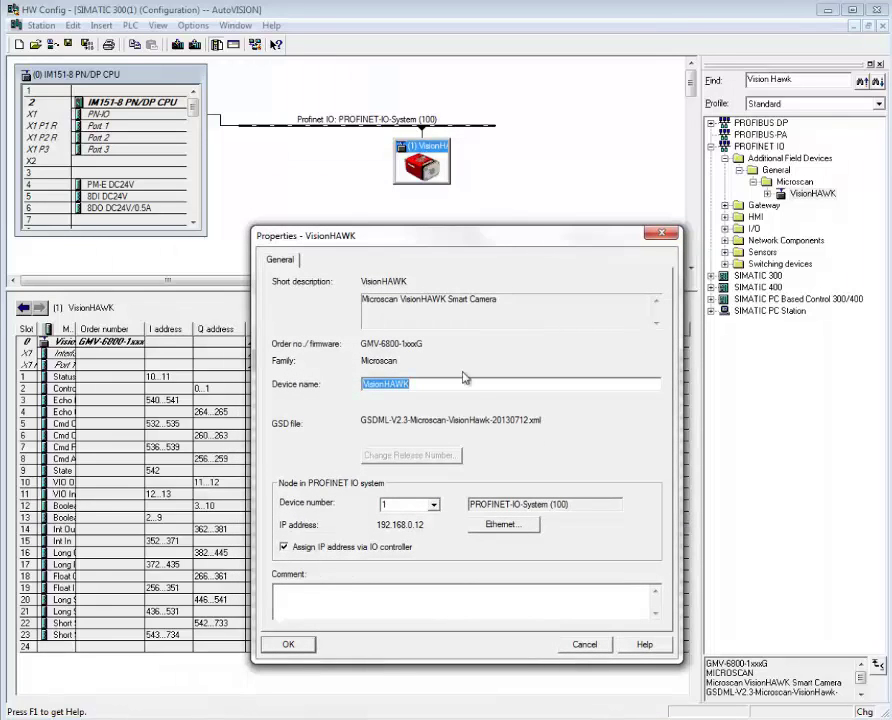
click(458, 385)
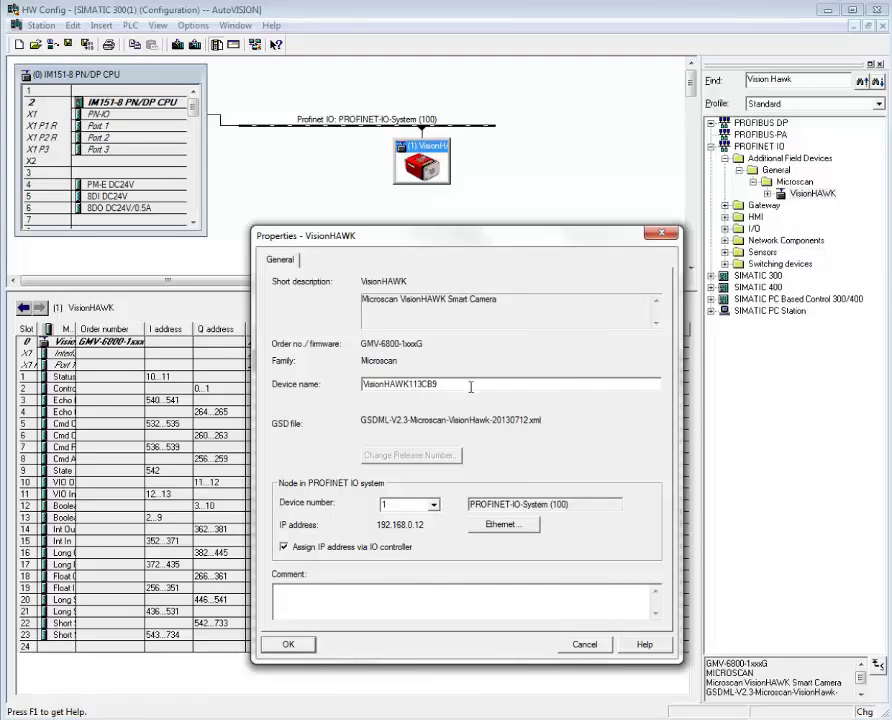
- Set the camera's Ethernet IP address to 192.168.0.50 and accept its device properties
click(524, 526)
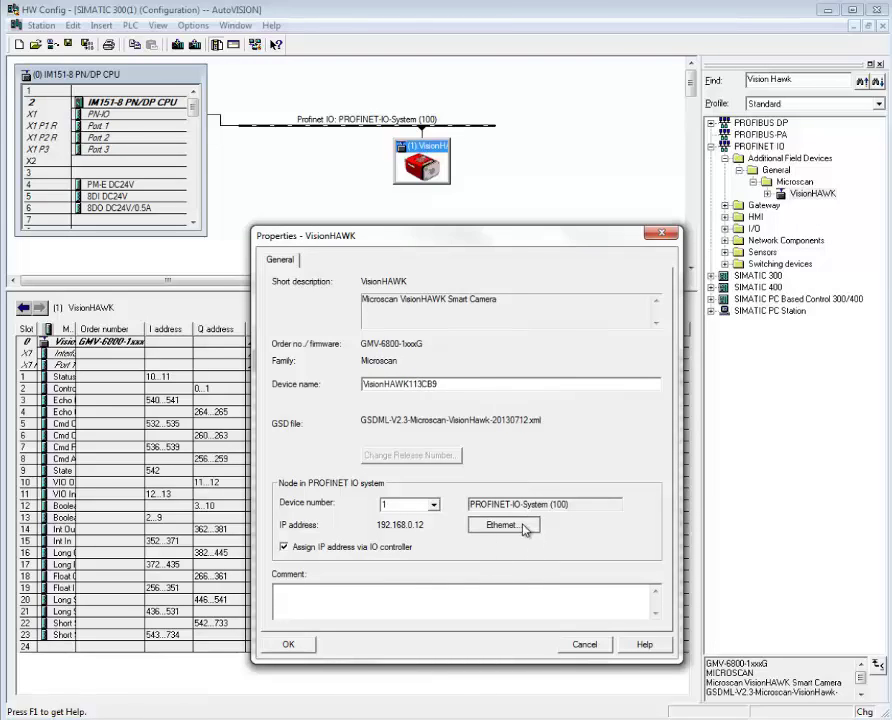
click(436, 431)
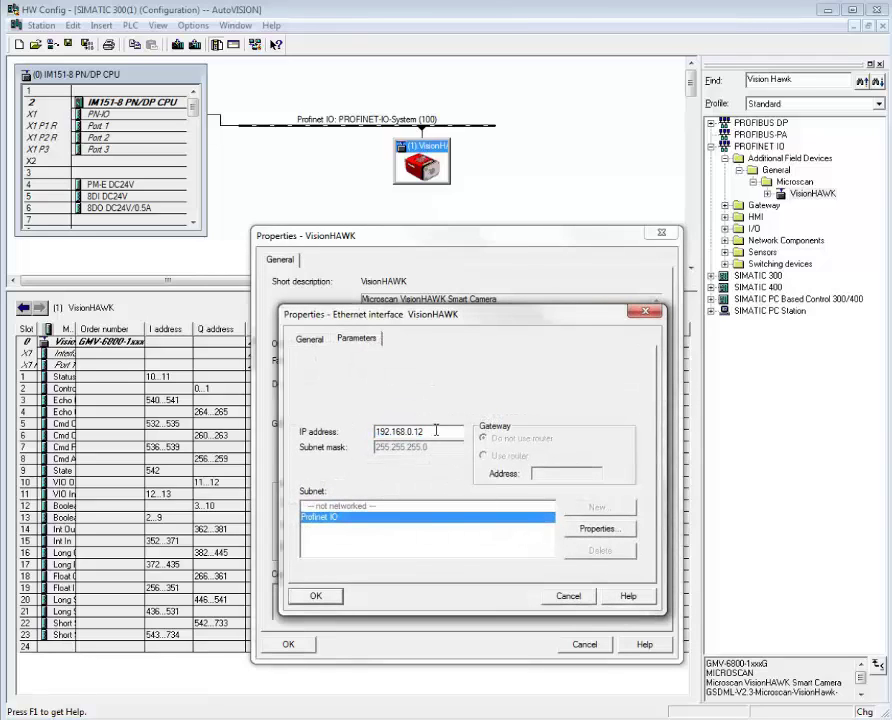
drag(414, 432, 455, 433)
text(50)
click(316, 595)
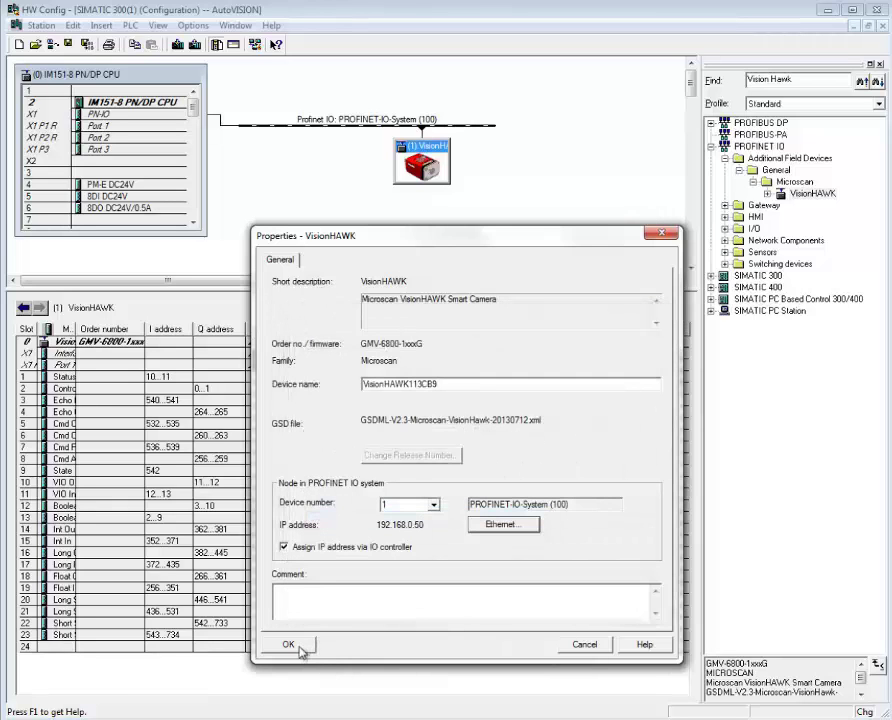
click(290, 700)
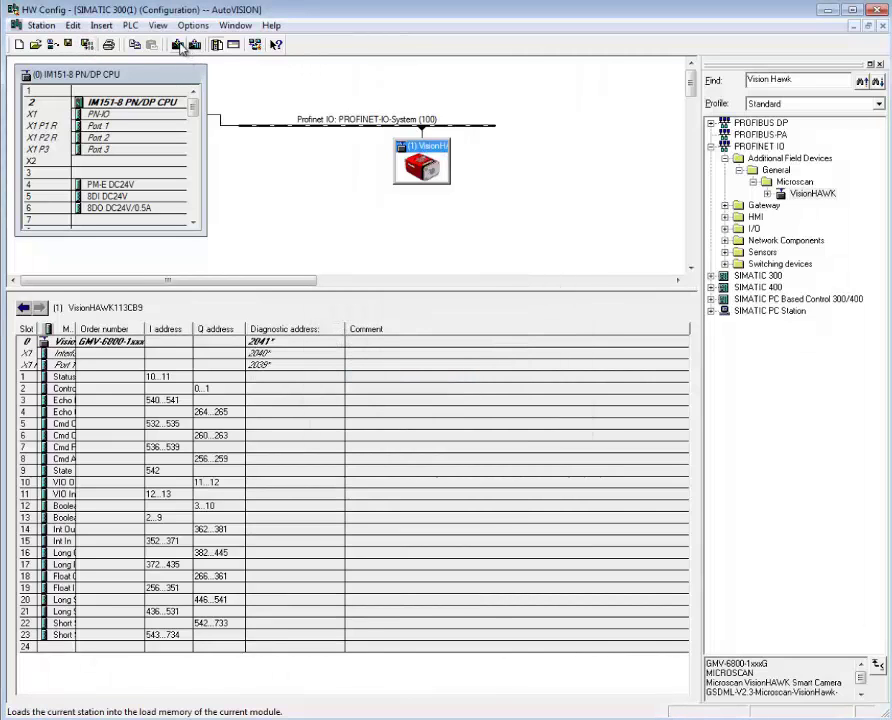
- Download the hardware configuration to the IM151-8 PN/DP CPU at 192.168.0.11, allowing the module to stop and restarting it
click(180, 48)
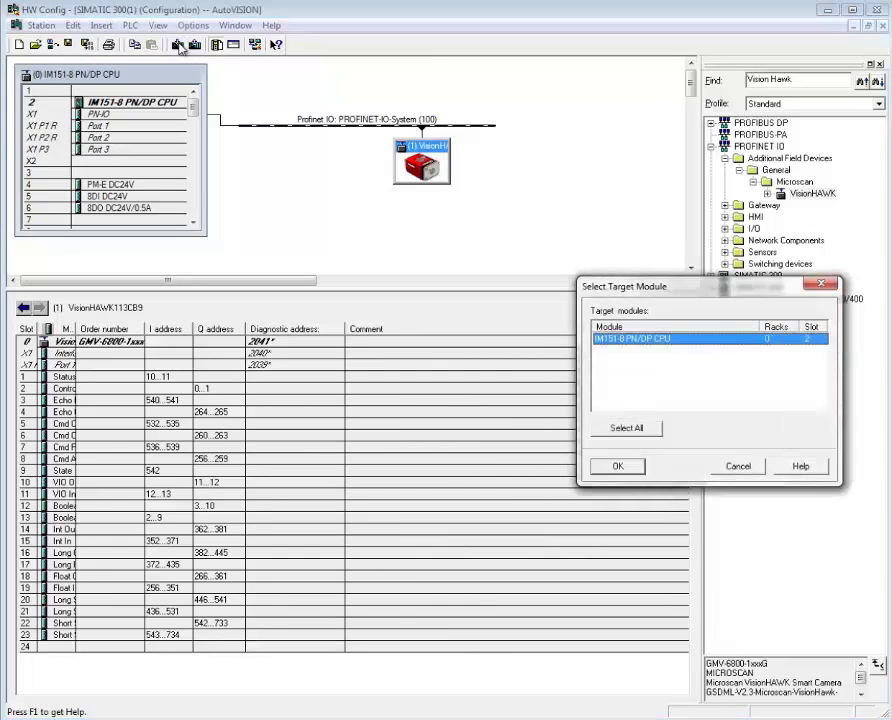
click(620, 466)
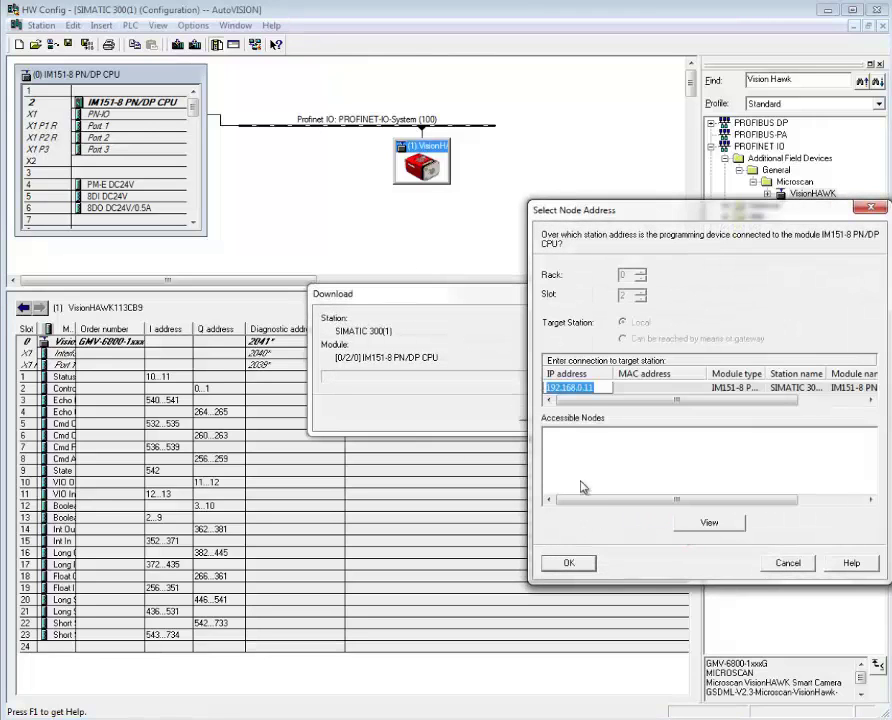
click(570, 564)
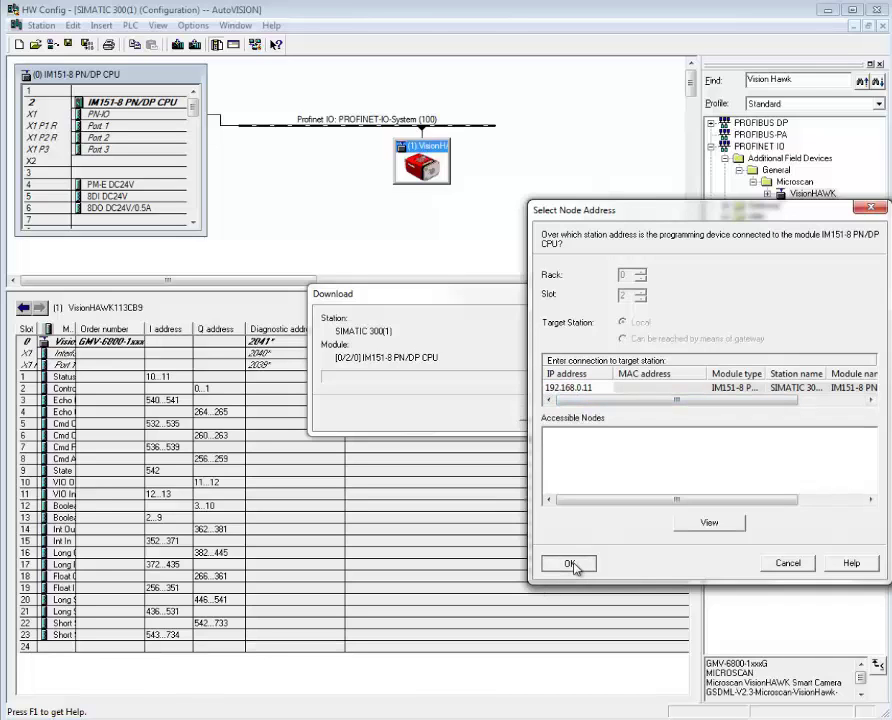
click(570, 564)
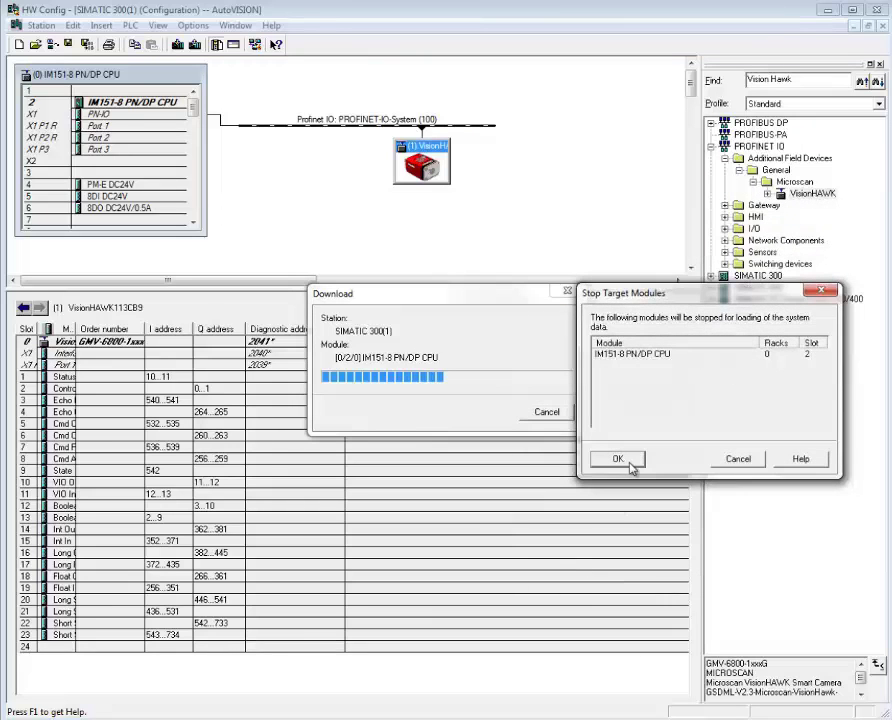
click(630, 463)
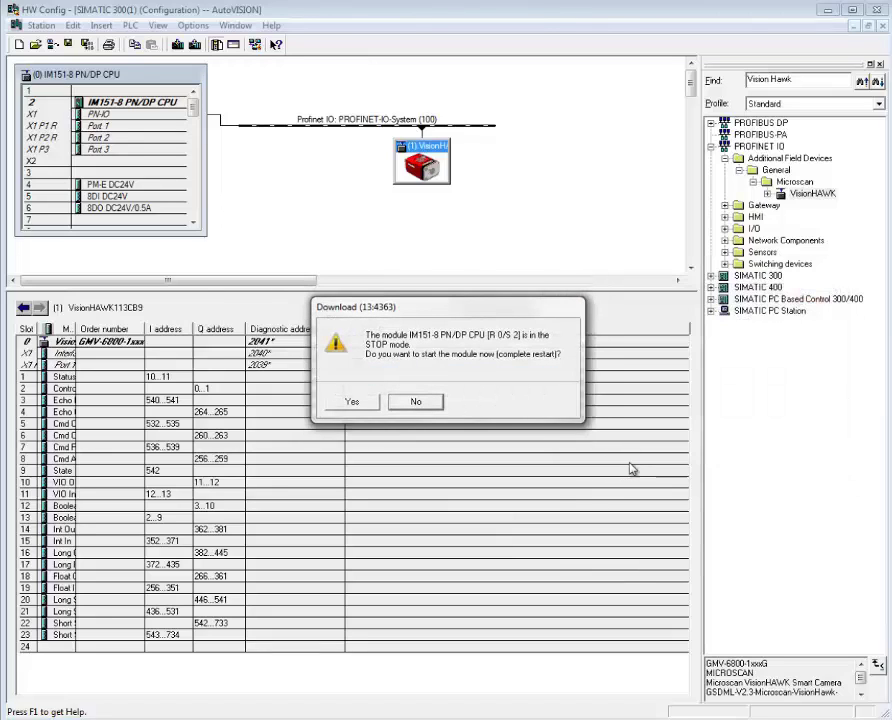
click(371, 403)
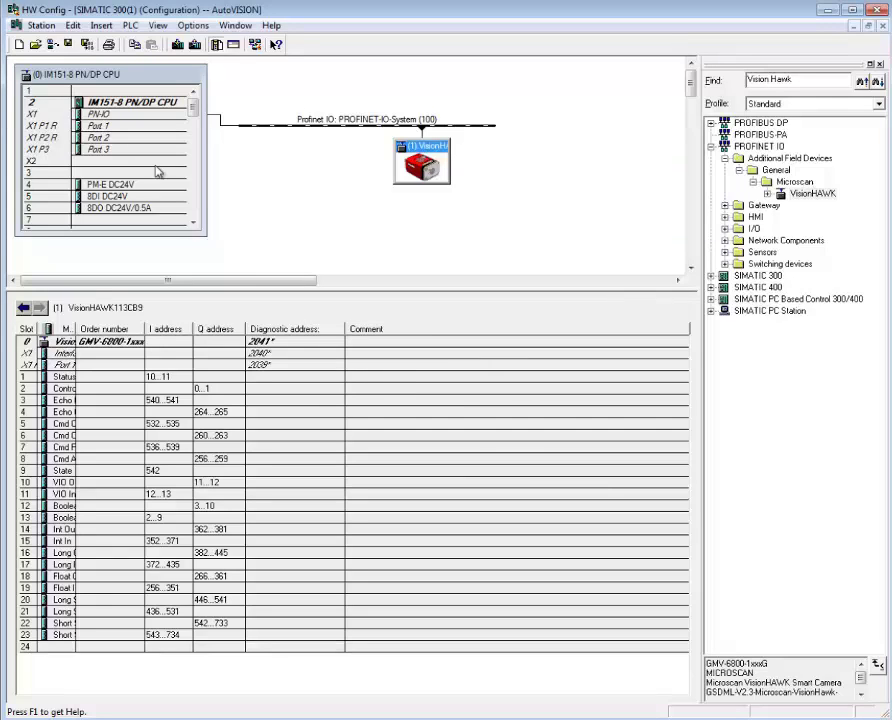
- Switch the station to the online view, select the VisionHAWK camera and widen the Module column to show full slot names
click(53, 50)
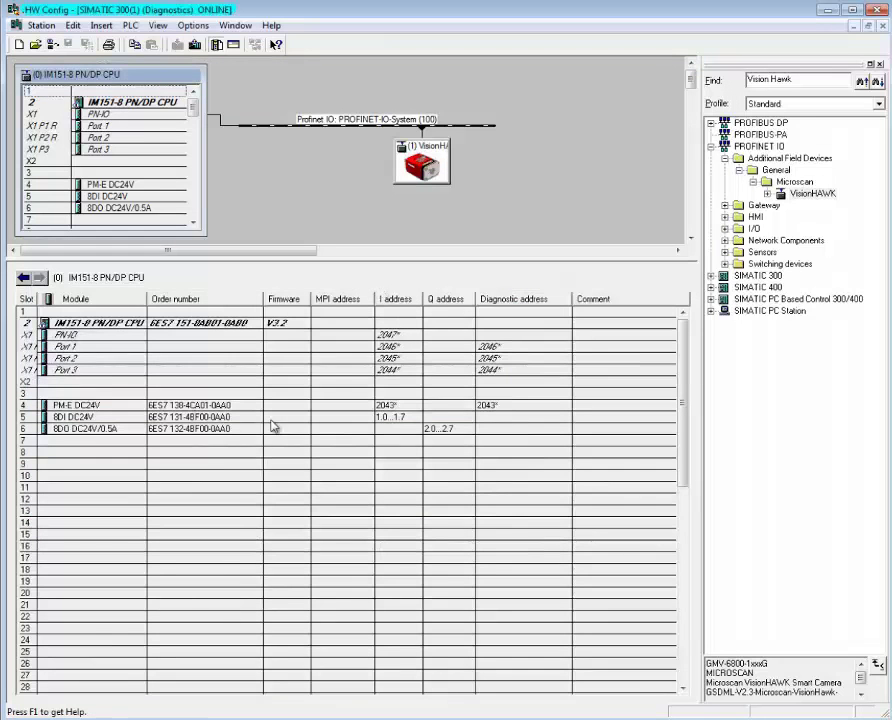
click(437, 156)
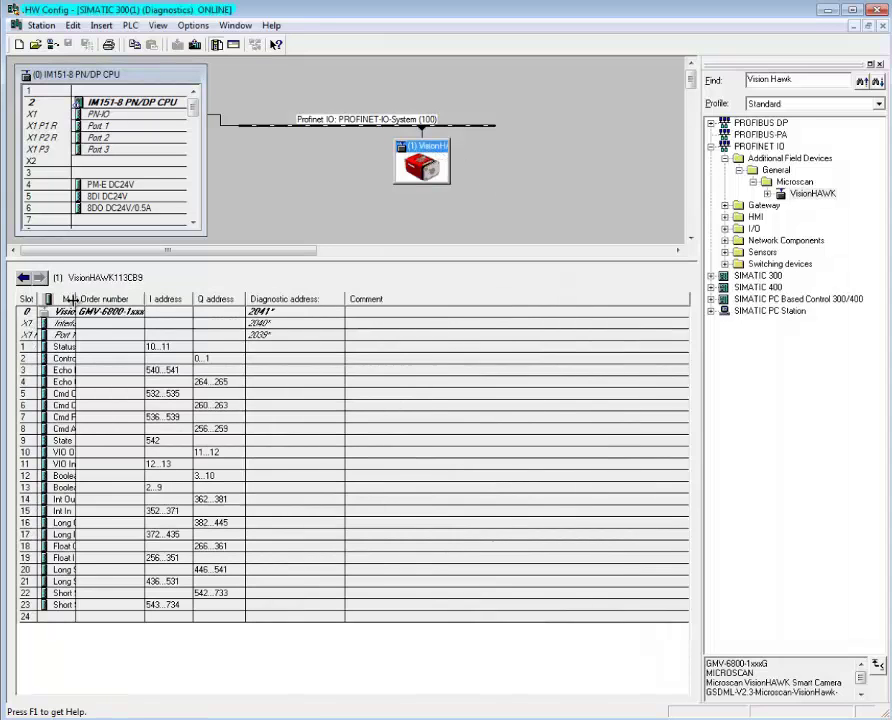
click(140, 311)
drag(148, 302, 150, 302)
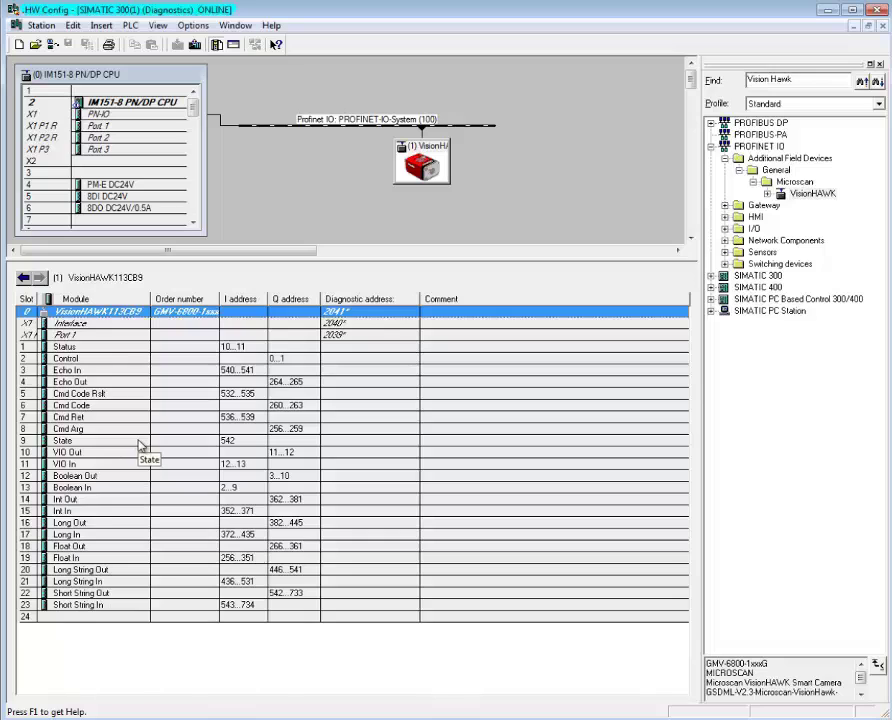
- Monitor the live values of the camera's Status module in slot 1, then close the Monitor/Modify window
right_click(97, 347)
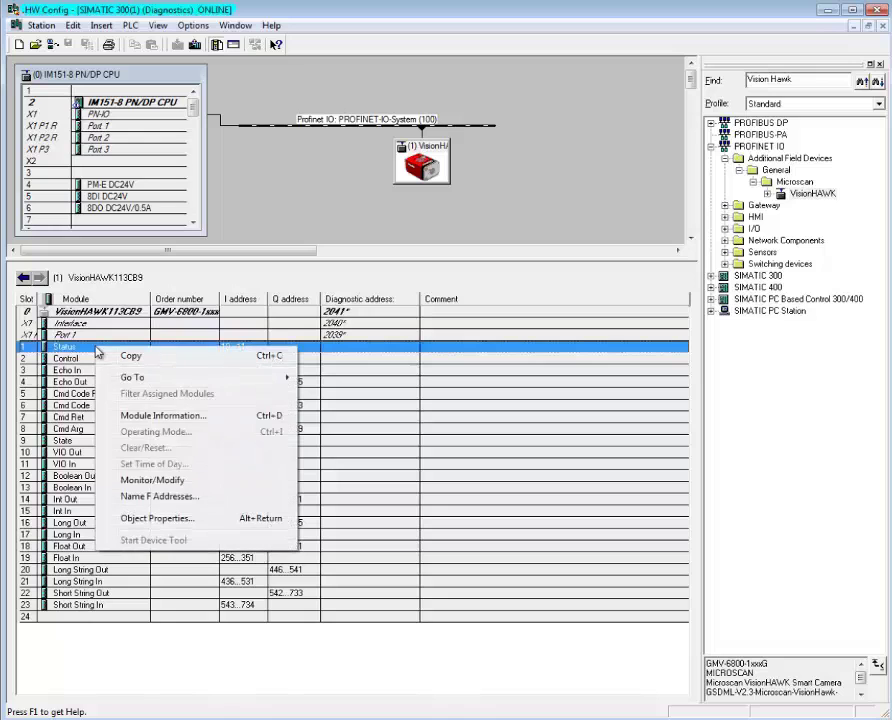
click(173, 484)
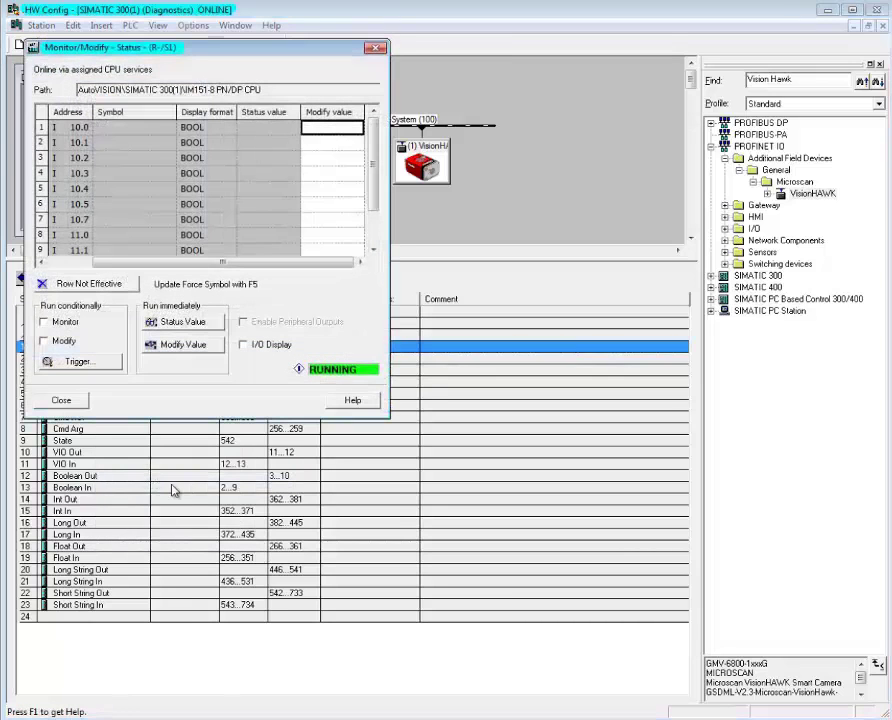
click(45, 324)
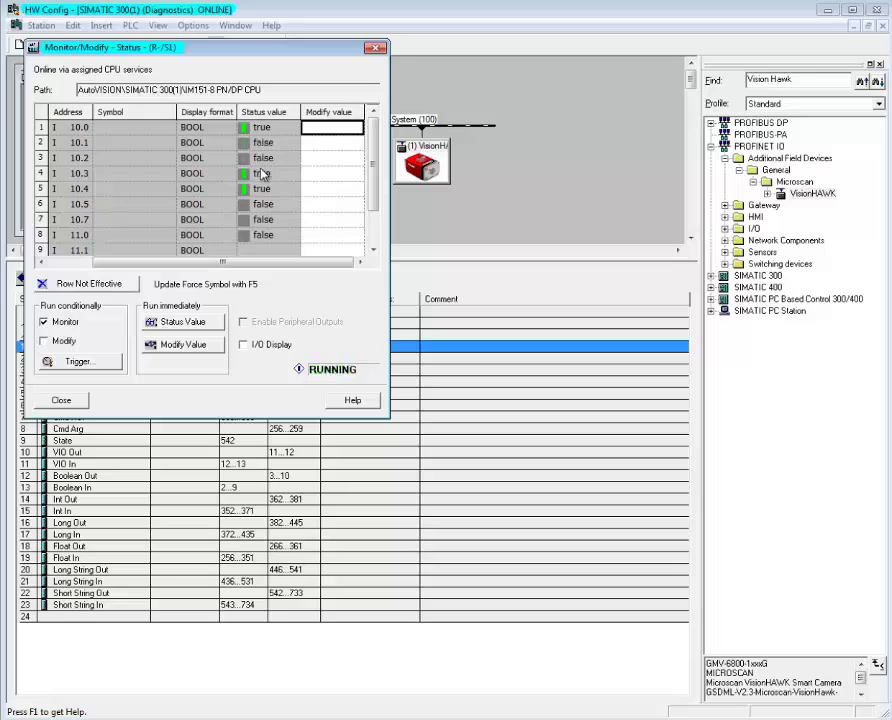
click(376, 48)
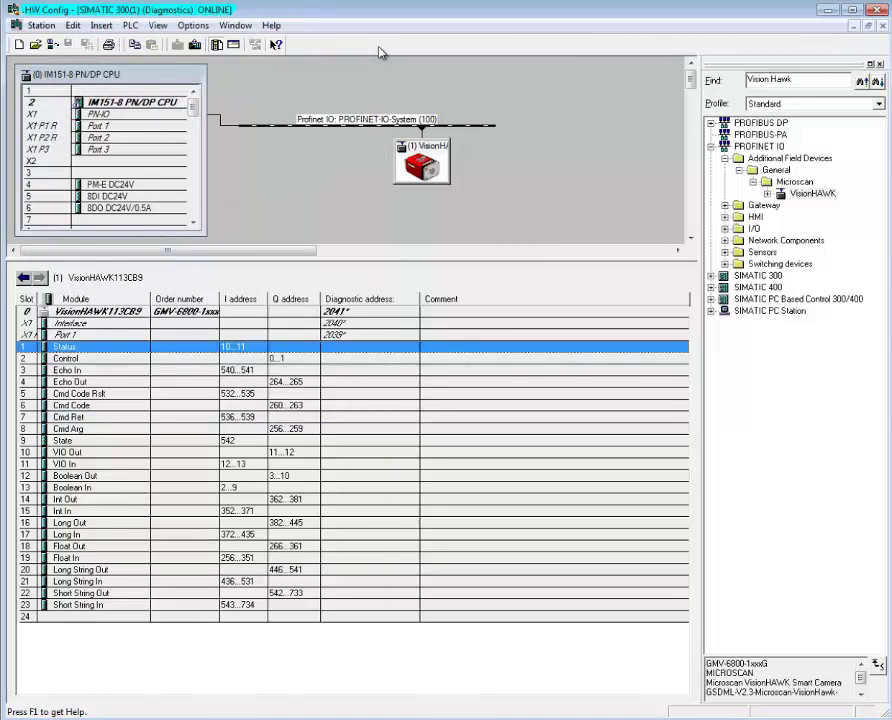
- Return the station to the offline configuration and verify the camera's device name on the Ethernet network
click(446, 151)
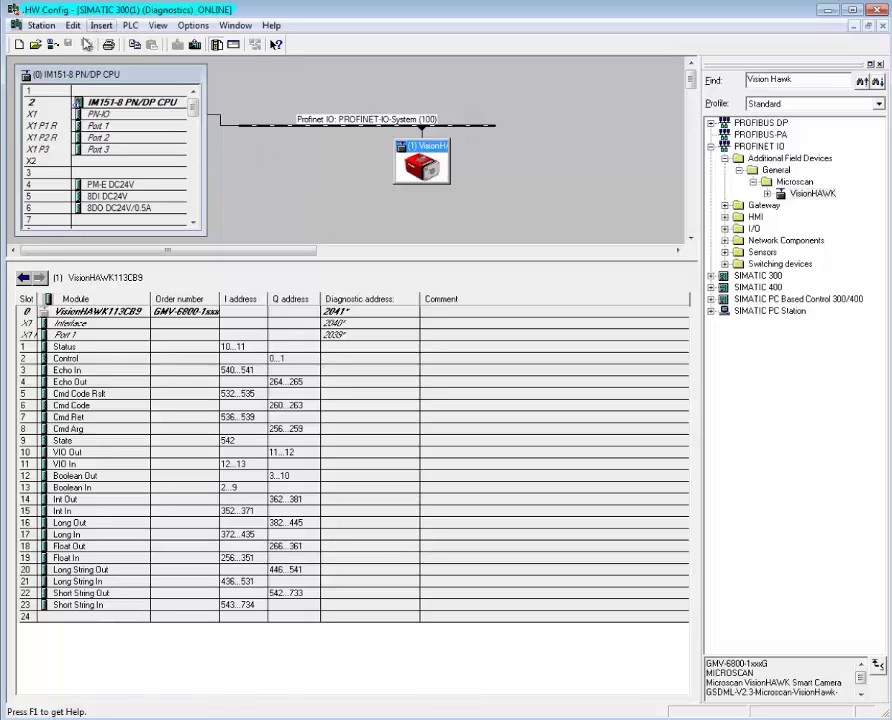
click(53, 47)
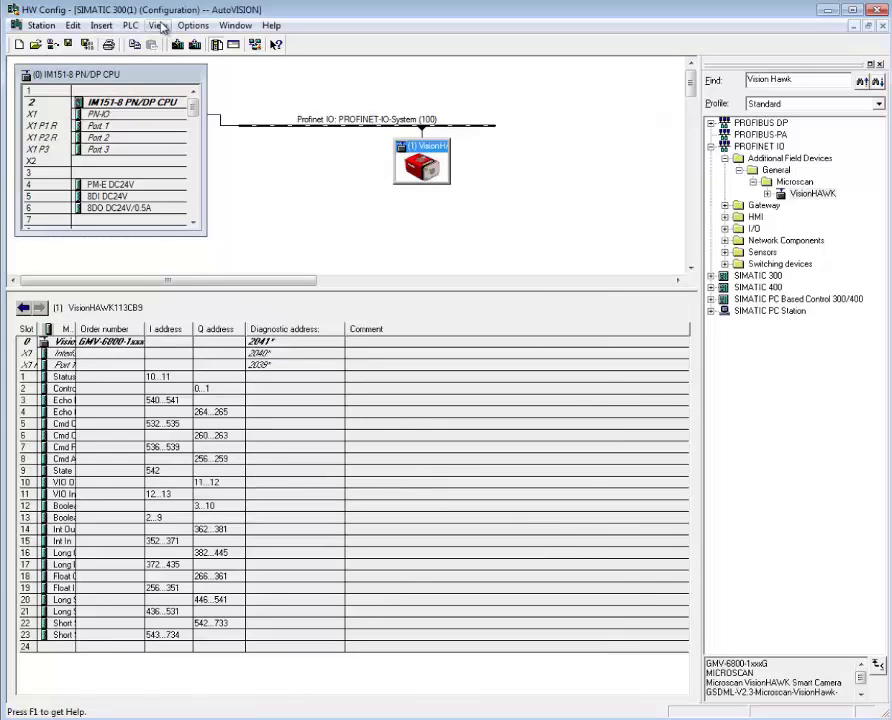
click(133, 25)
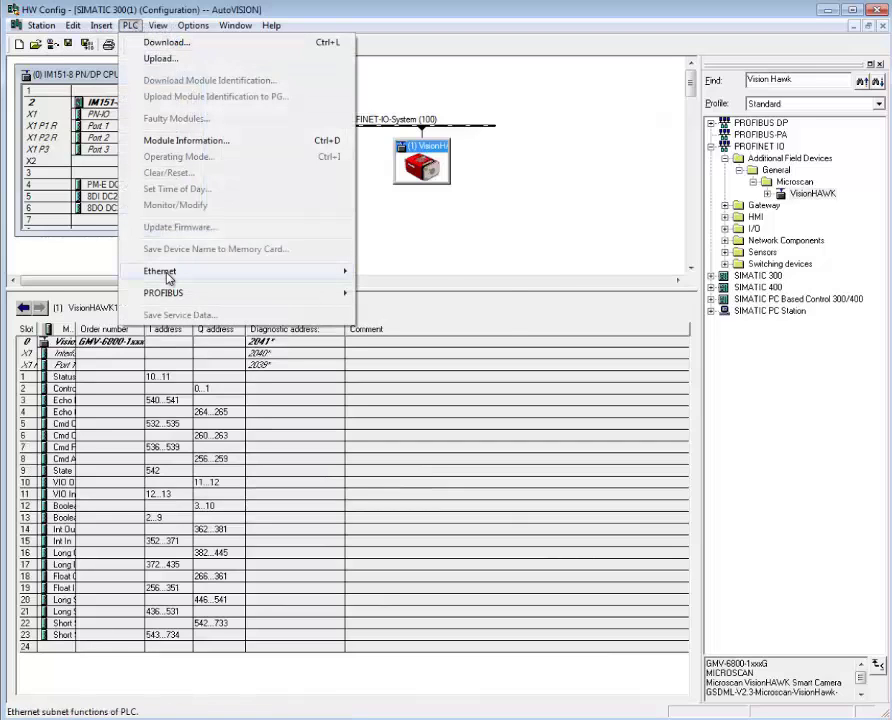
mouse_move(223, 272)
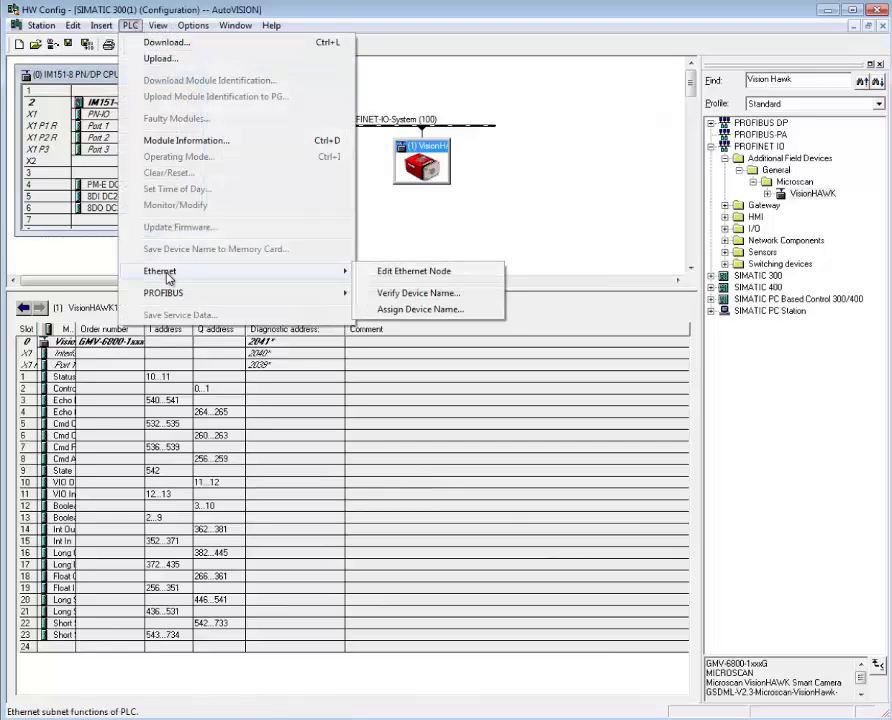
click(432, 293)
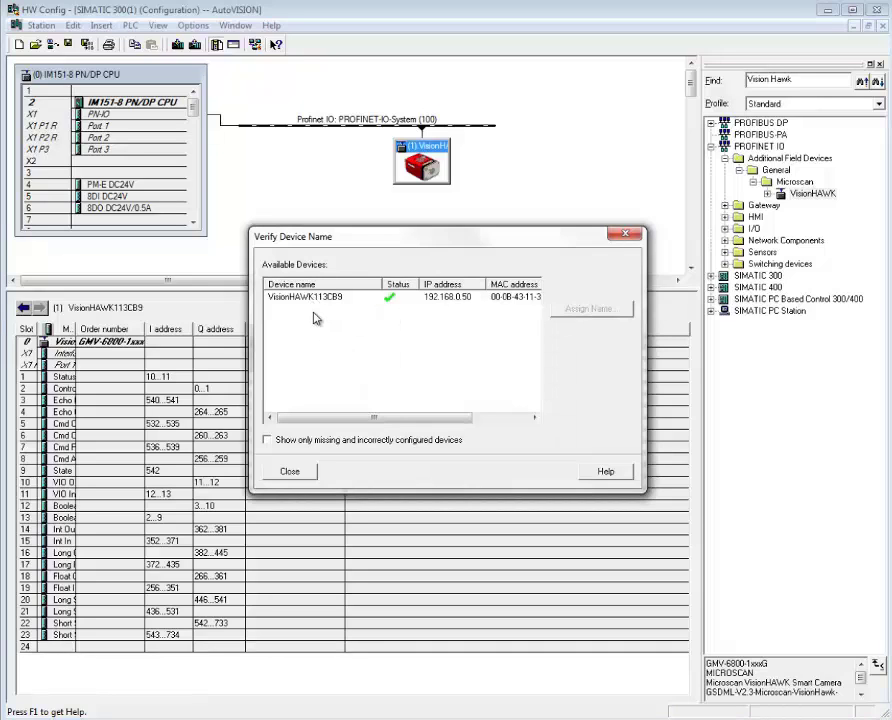
drag(395, 422, 348, 428)
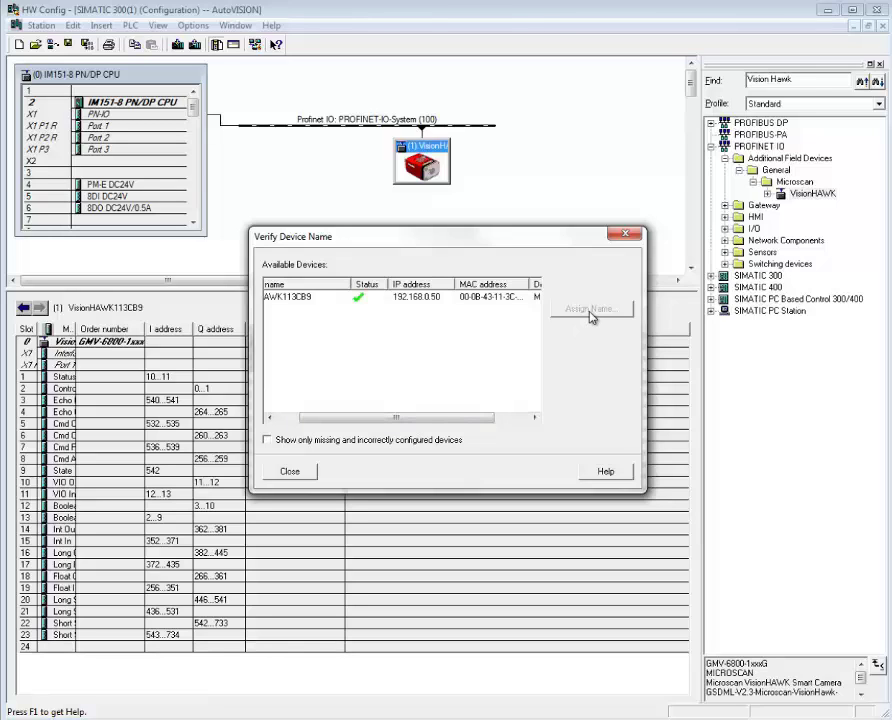
click(295, 472)
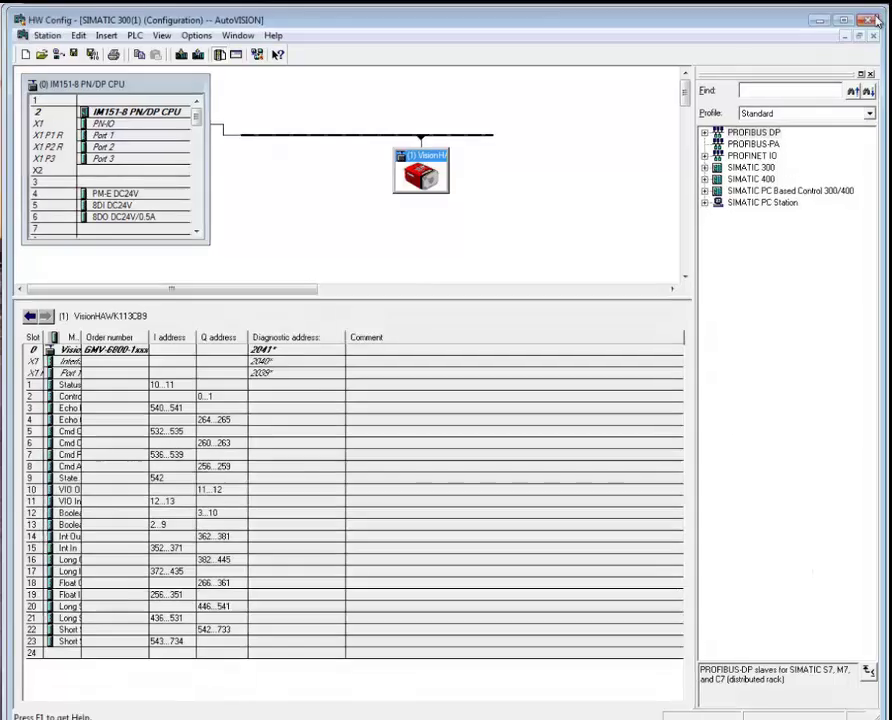
- Close the hardware configuration, list the accessible nodes in SIMATIC Manager and open the visionhawk113cb9 node
click(868, 21)
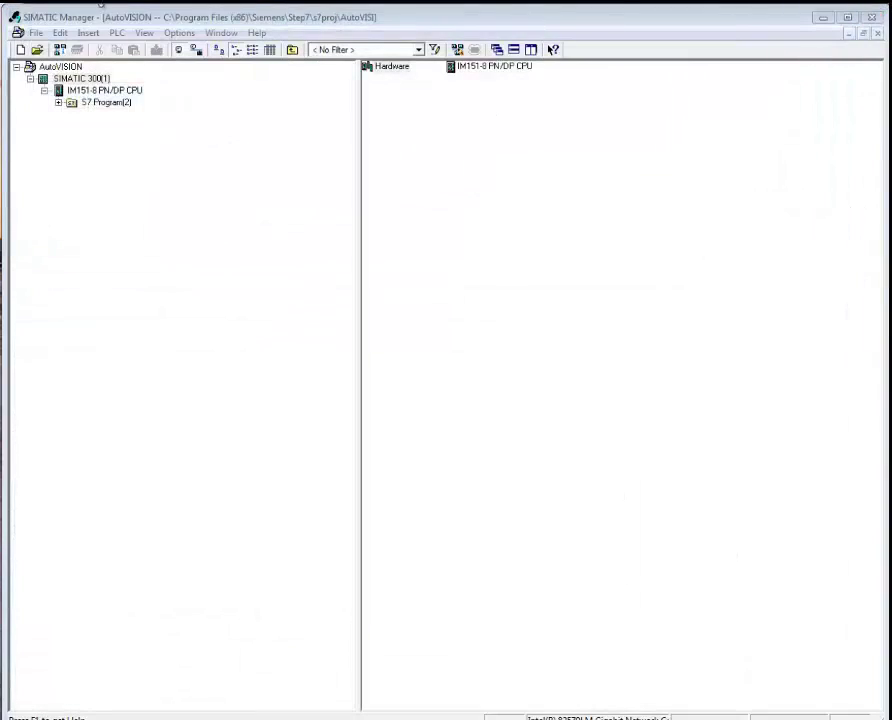
click(61, 50)
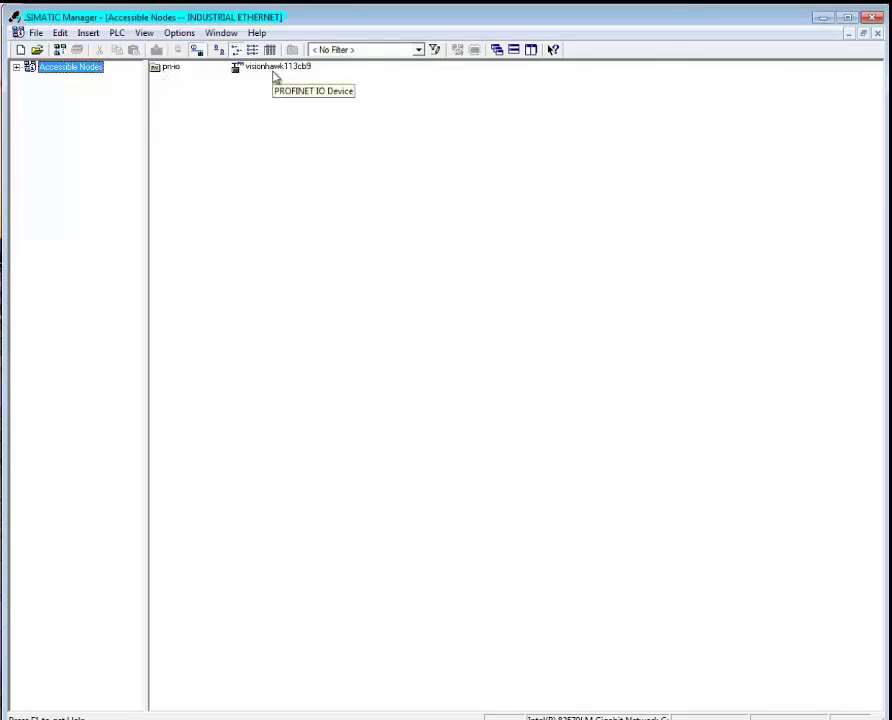
double_click(273, 68)
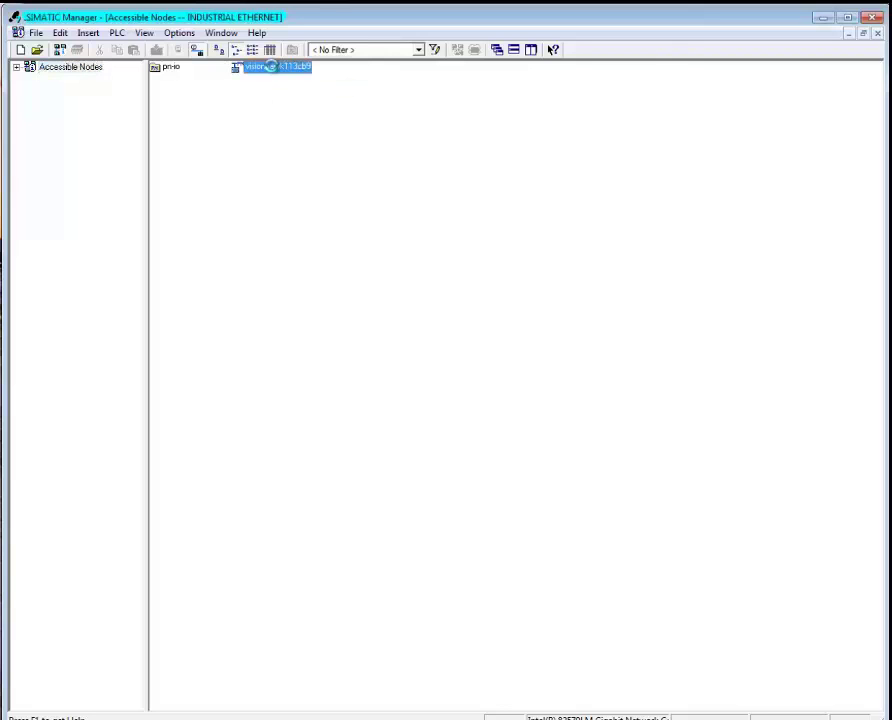
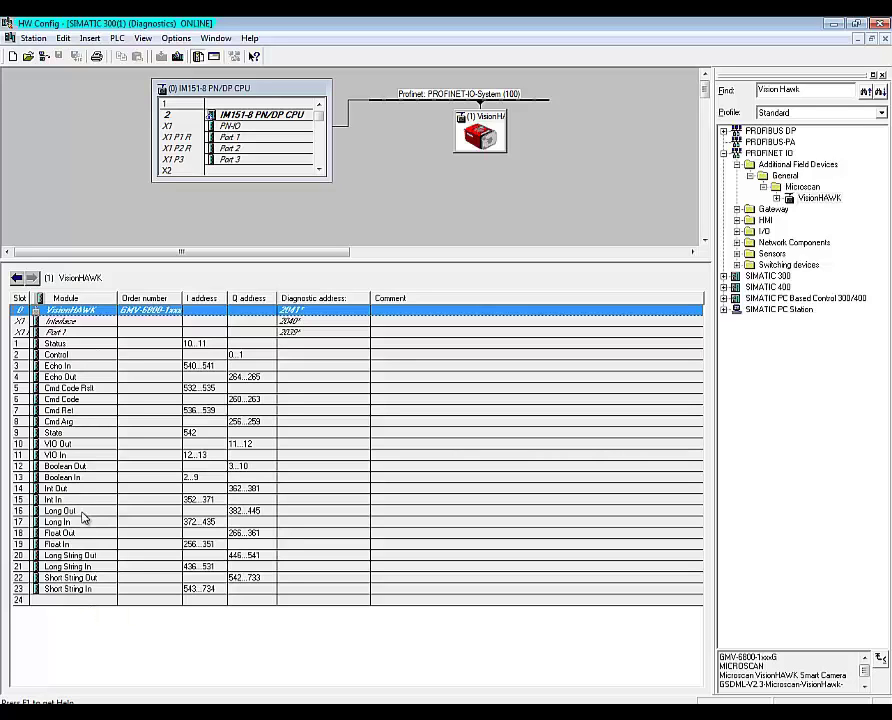
- Open Monitor/Modify for the VisionHAWK's Status module in the AV21 project's online configuration and start monitoring its bits
right_click(55, 345)
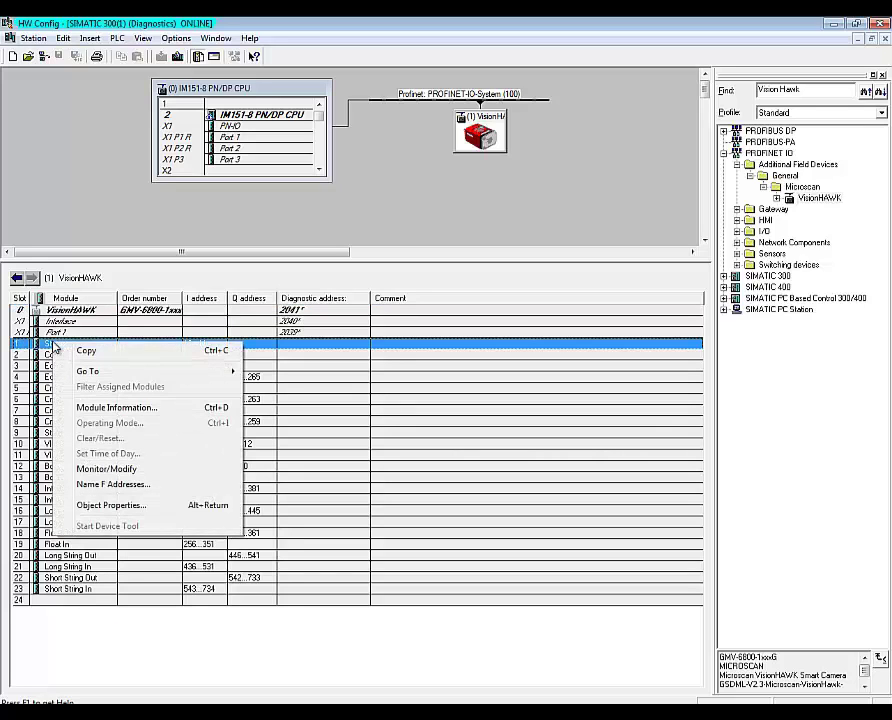
click(116, 469)
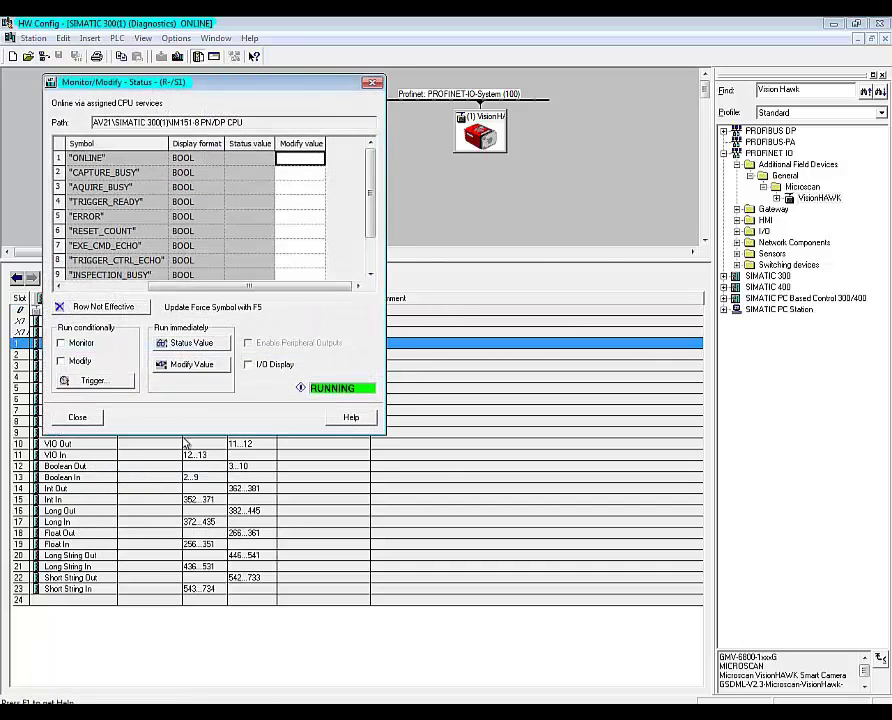
drag(230, 86, 196, 30)
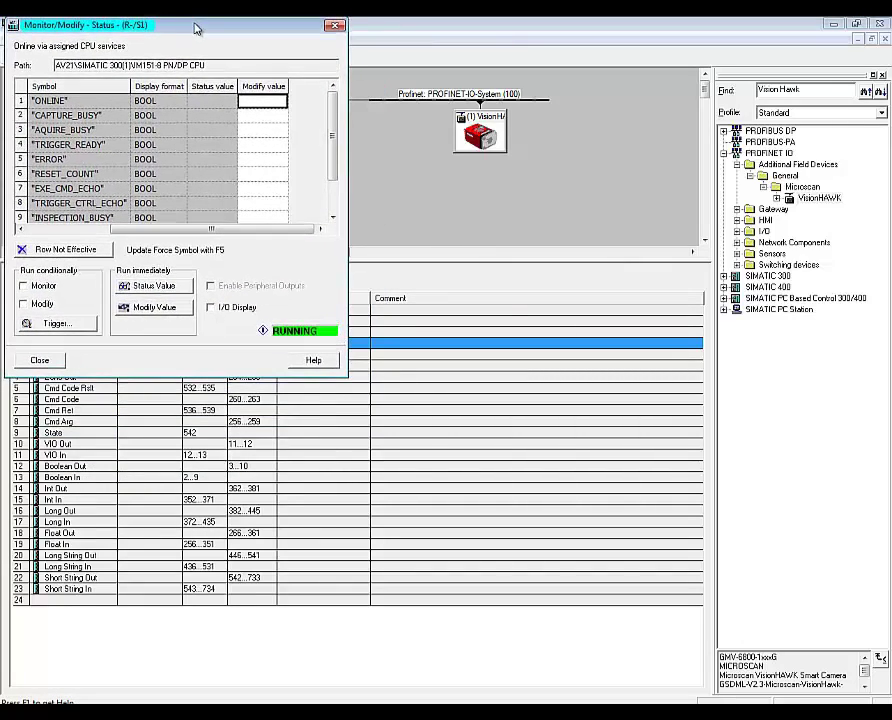
click(24, 287)
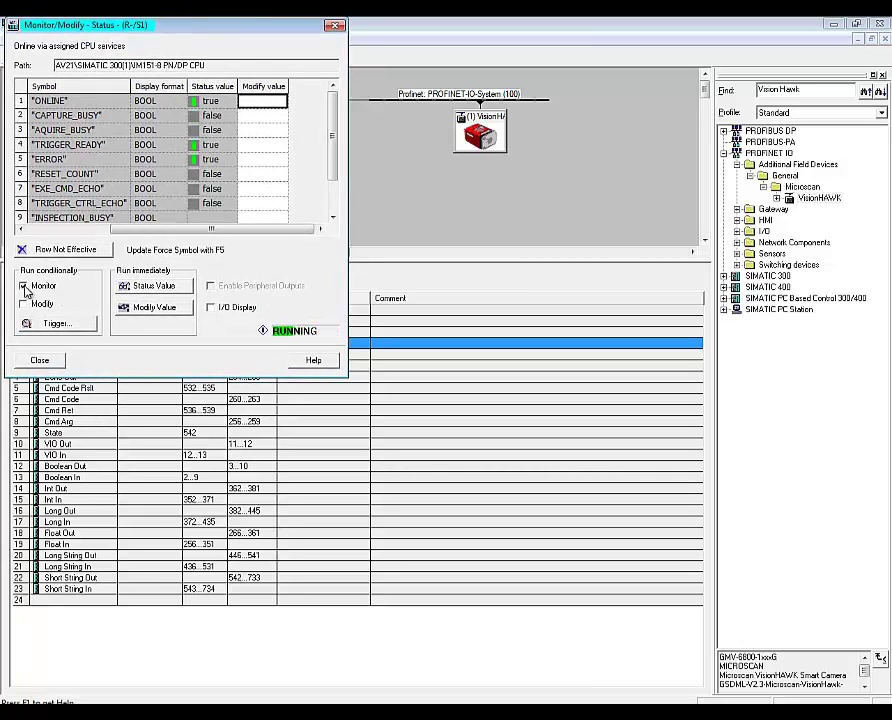
- Open Monitor/Modify for the Int In module in slot 15, place it beside the Status window and start monitoring
click(64, 500)
right_click(64, 500)
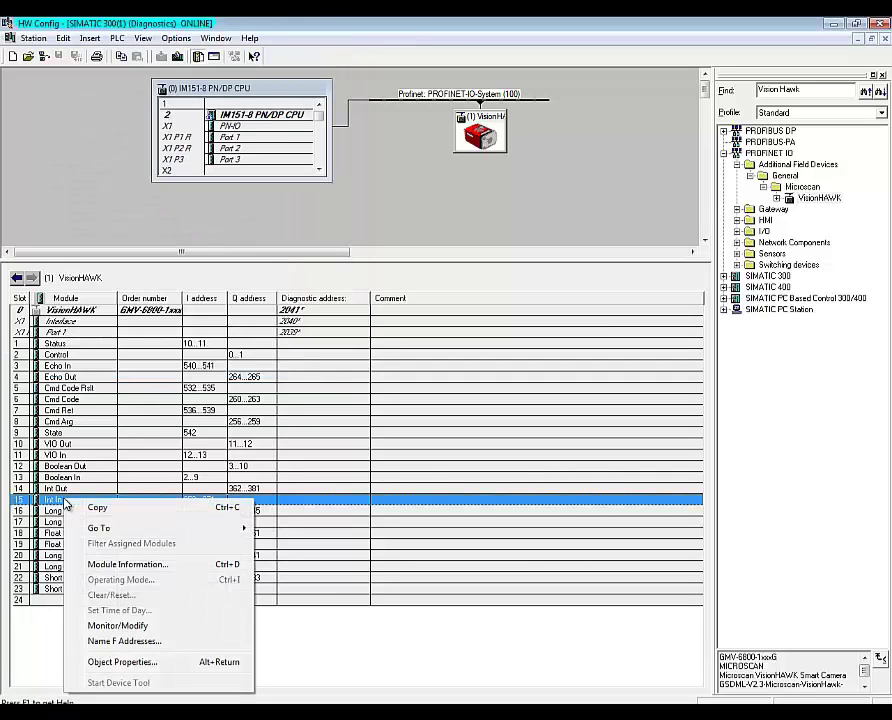
click(115, 627)
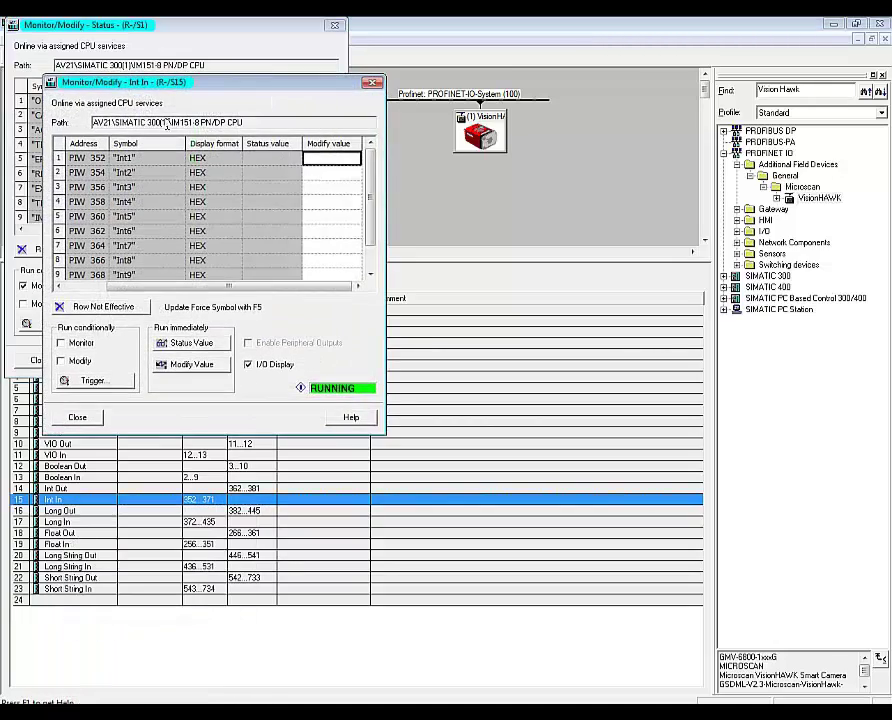
drag(178, 90, 386, 30)
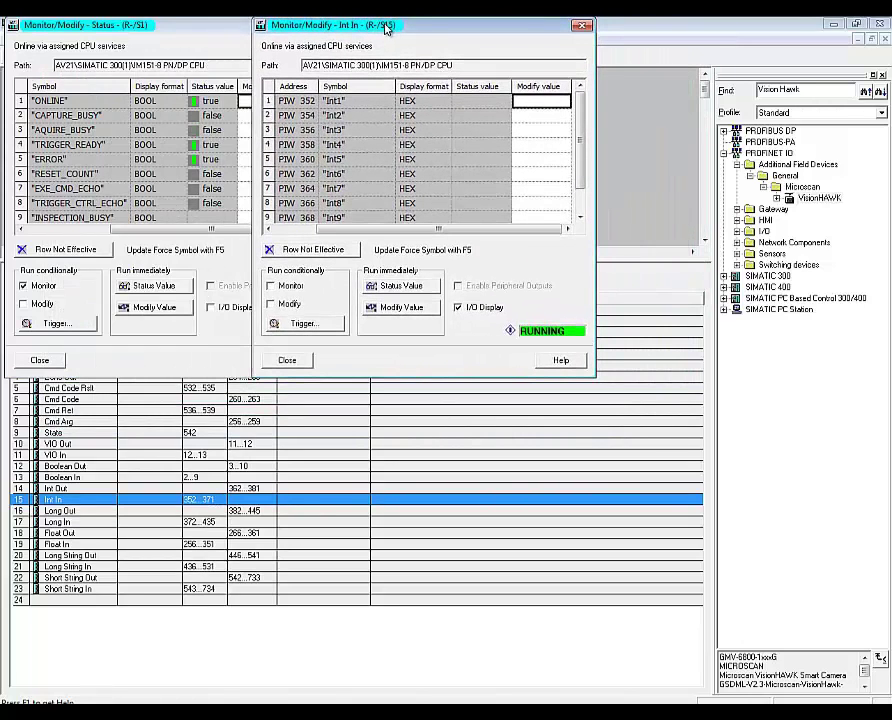
click(271, 286)
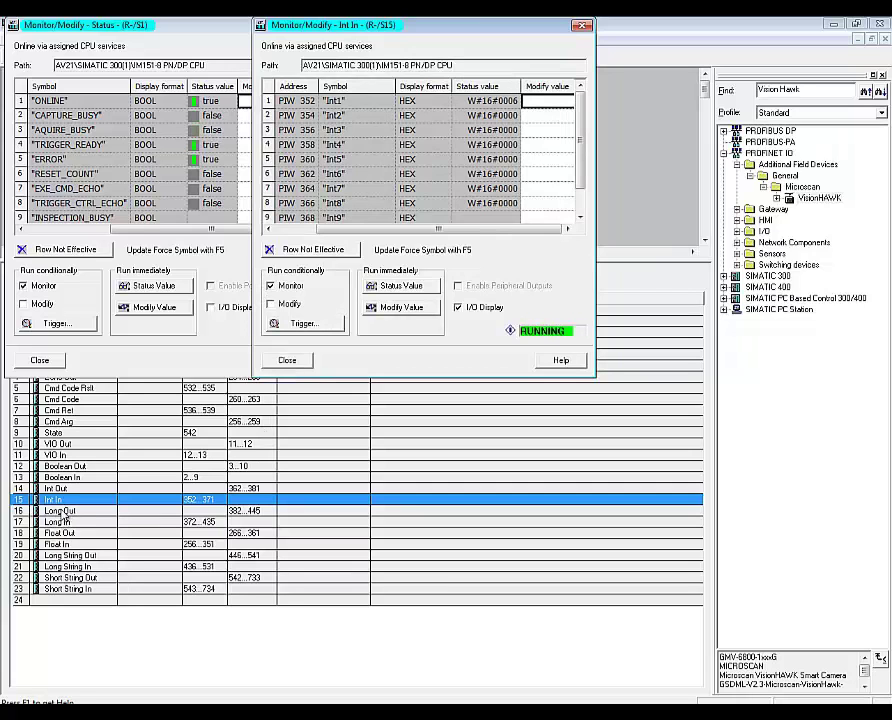
- Open Monitor/Modify for the Int Out module in slot 14, place it beside the Int In window and bring Int In forward
click(64, 488)
right_click(66, 490)
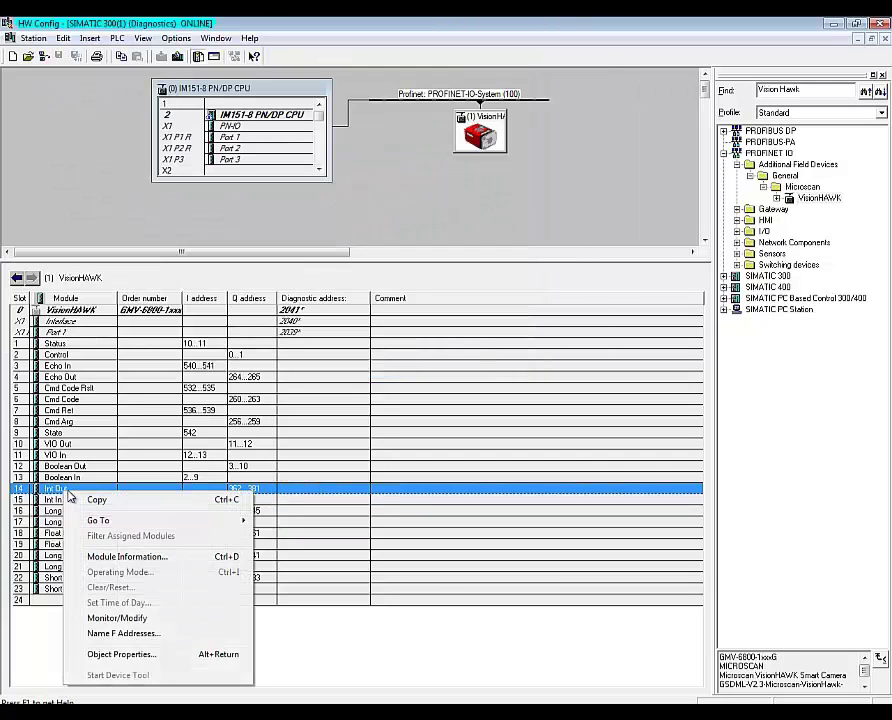
click(100, 621)
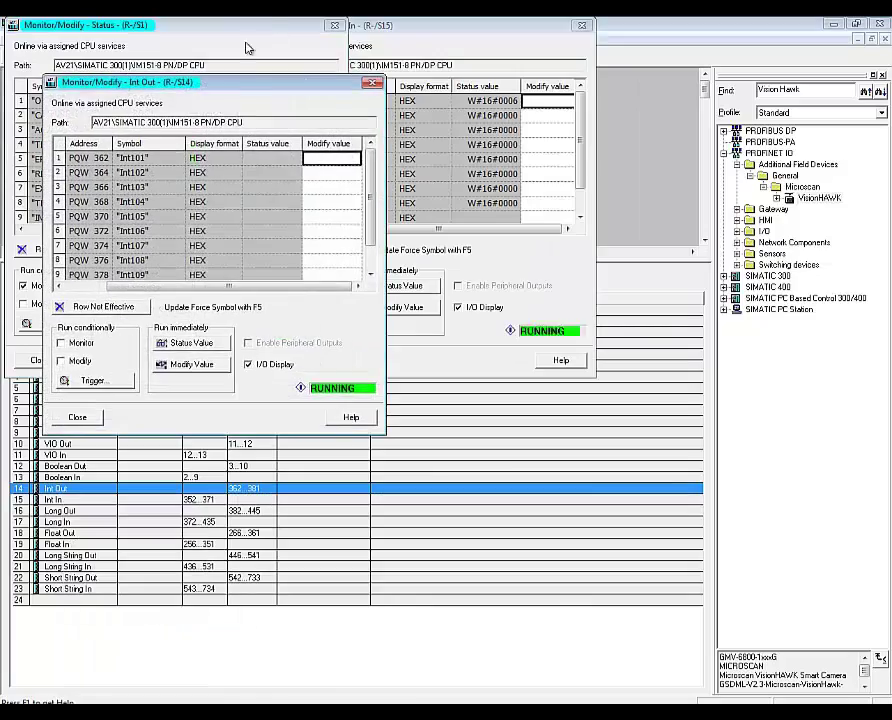
drag(236, 88, 729, 38)
click(477, 28)
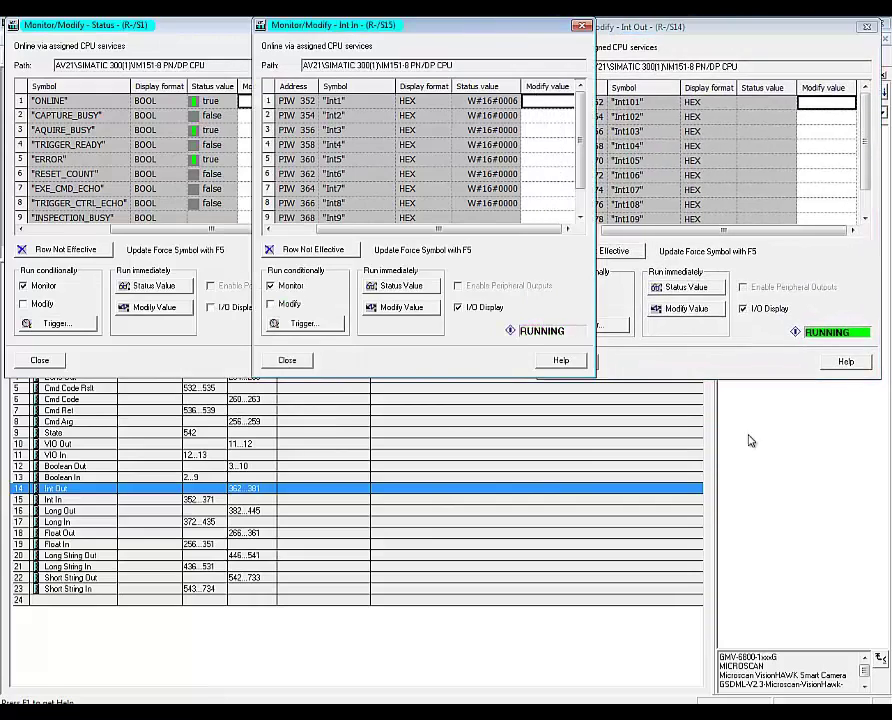
- Minimize HW Config to reveal AutoVISION, move AutoVISION below the Monitor/Modify value tables and bring the Int In window forward
click(613, 633)
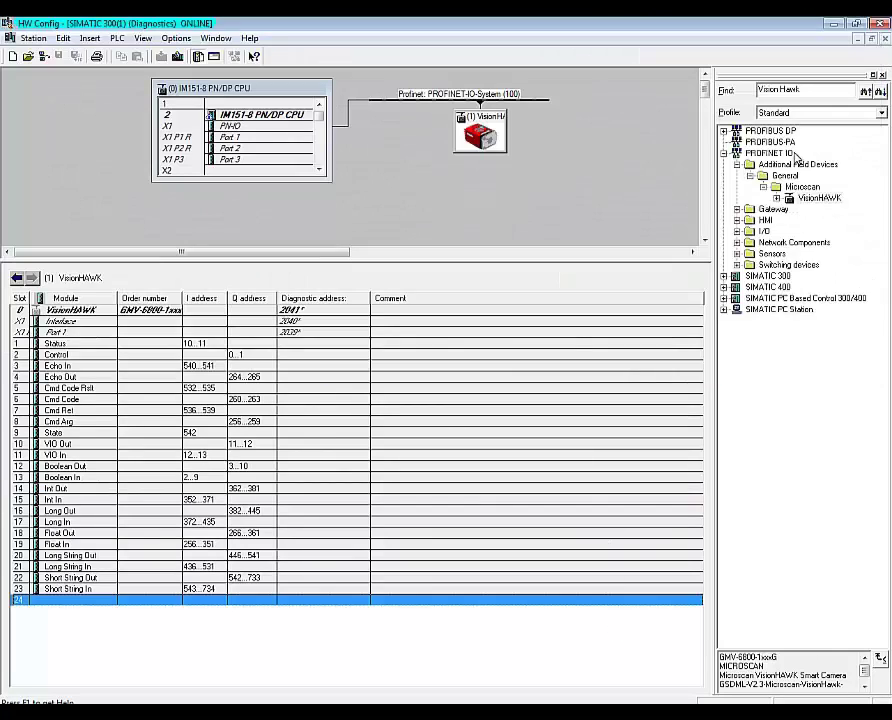
click(832, 24)
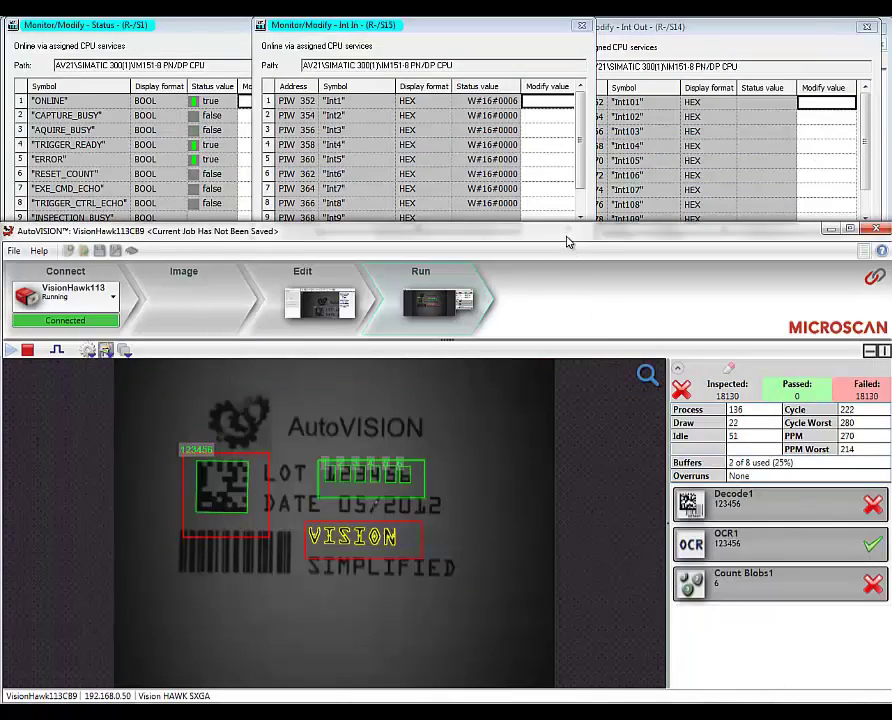
drag(566, 241, 569, 306)
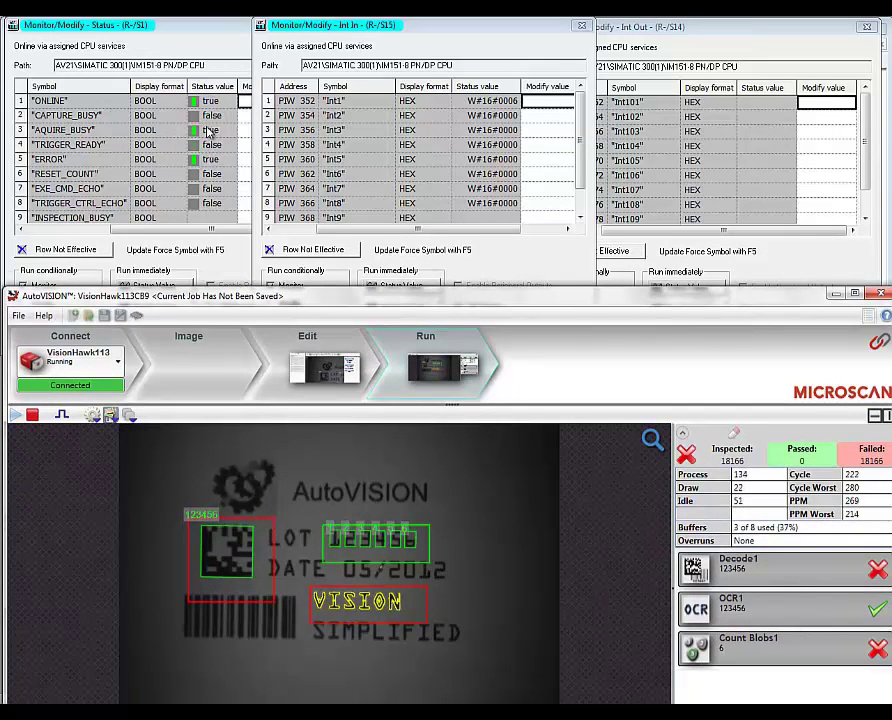
click(510, 37)
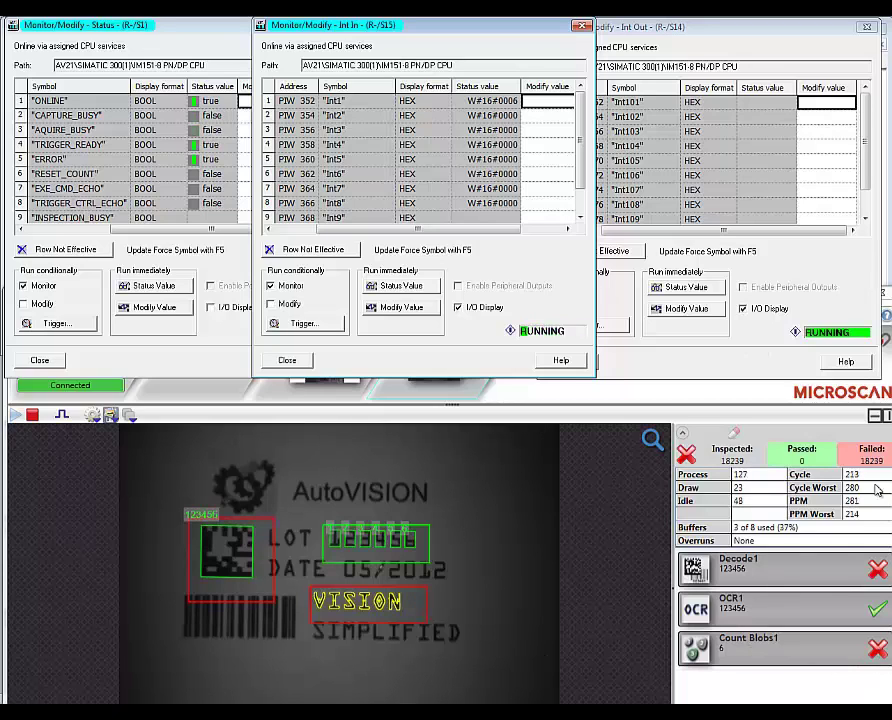
- Enter modify value W#16#0006 for both Int101 and Int102 in the Int Out Monitor/Modify window
click(824, 106)
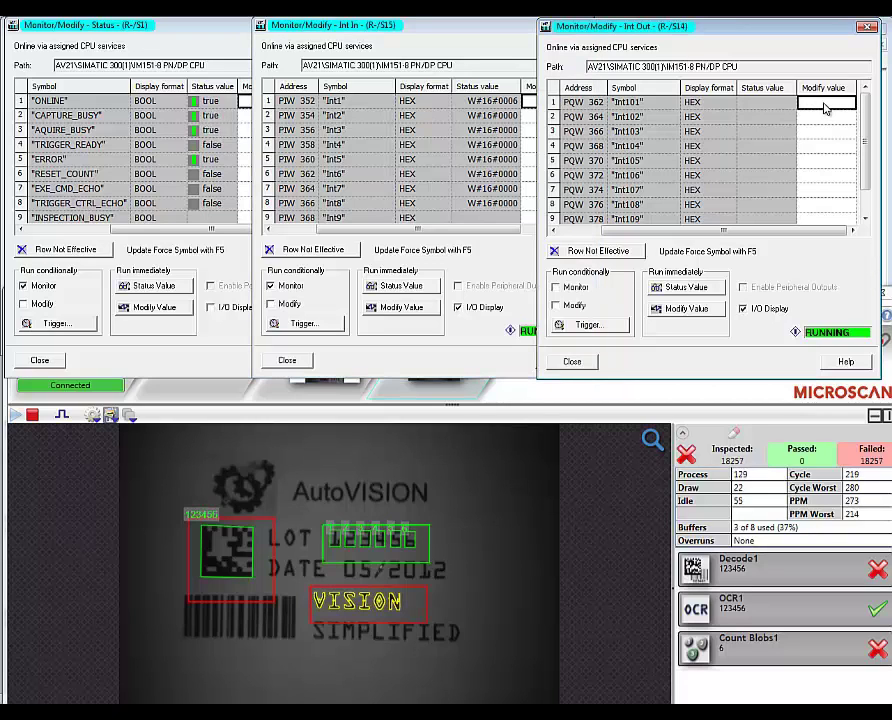
text(6#000)
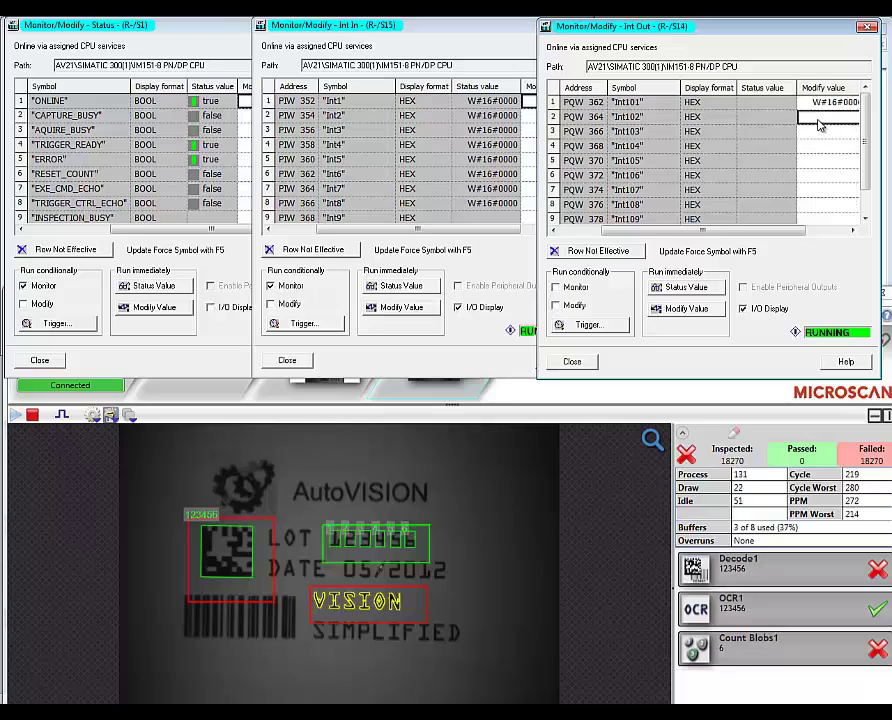
key(Return)
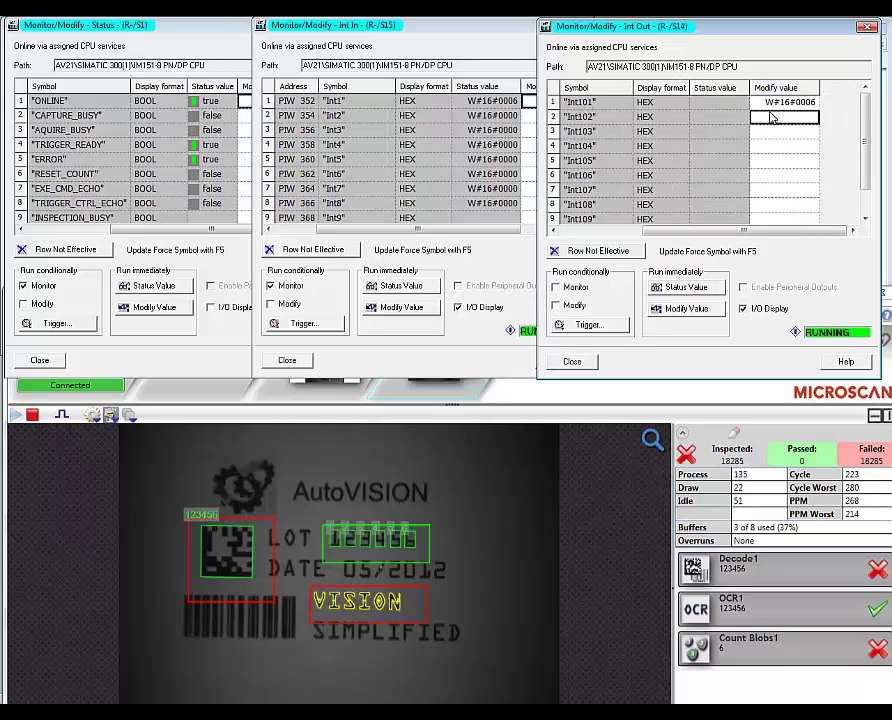
text(6)
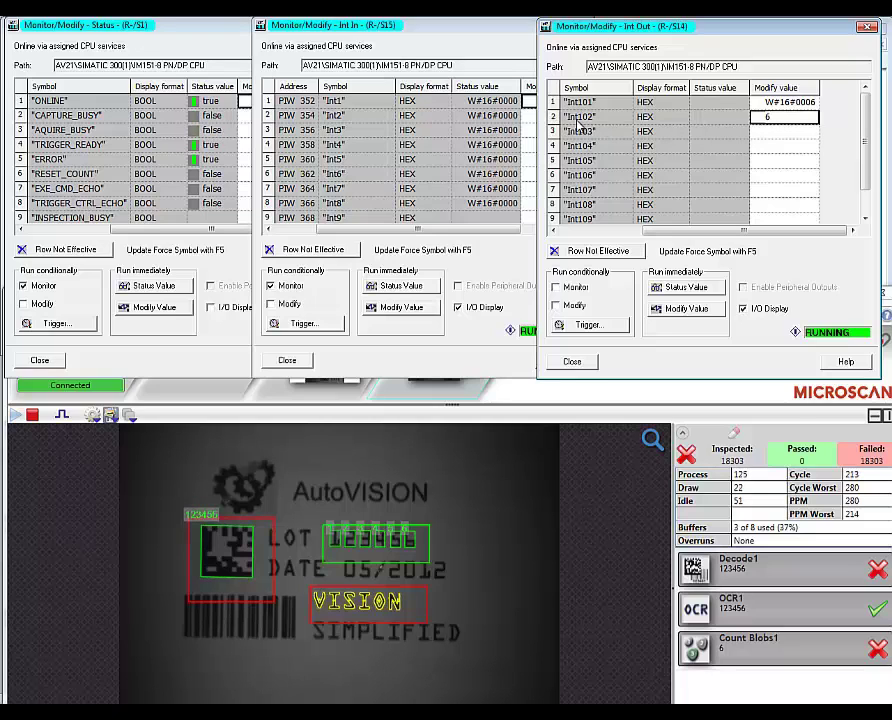
click(766, 131)
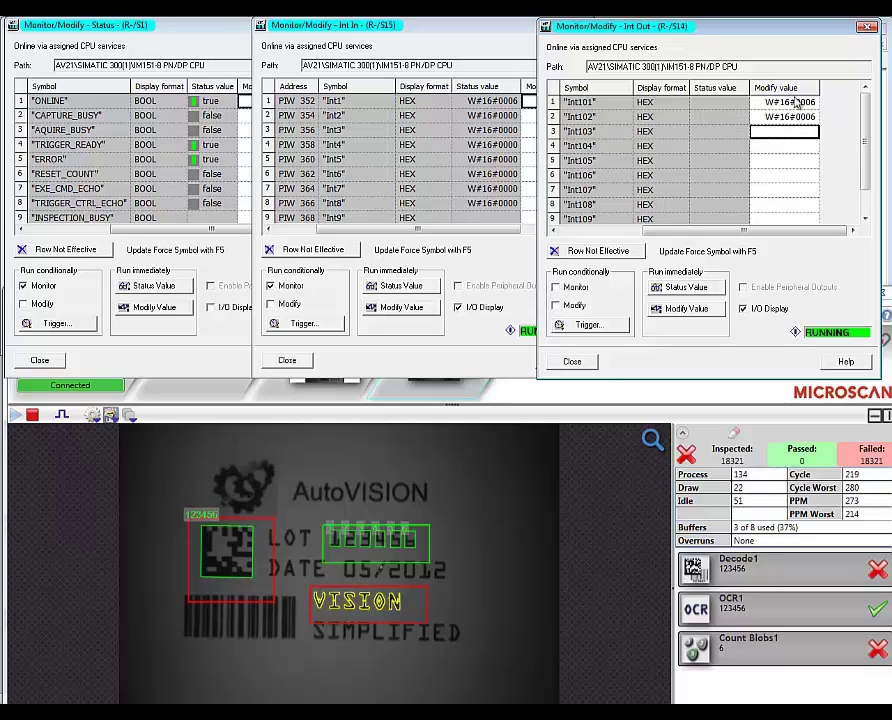